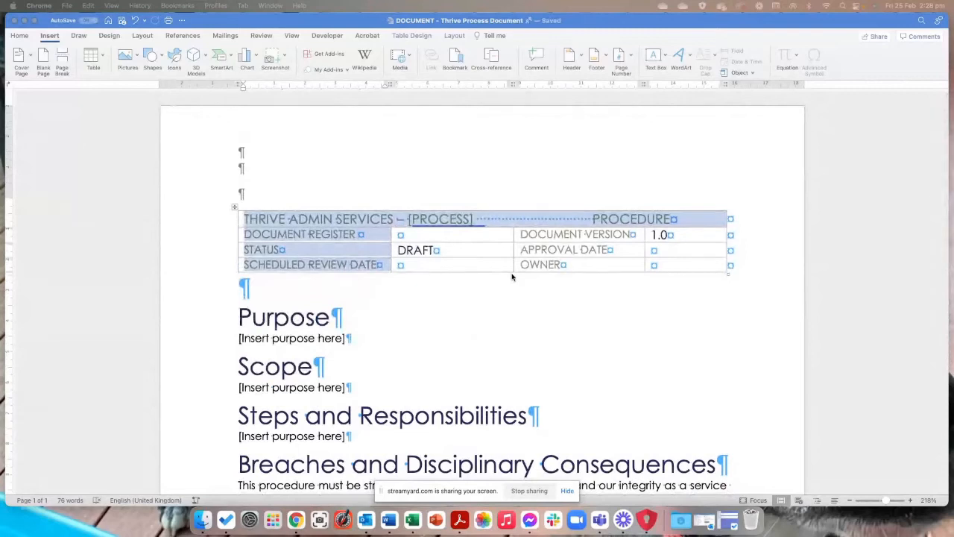
Step: Examine the procedure template from the document details table down to the Related documents table
{"action": "left_click", "coordinate": [305, 157]}
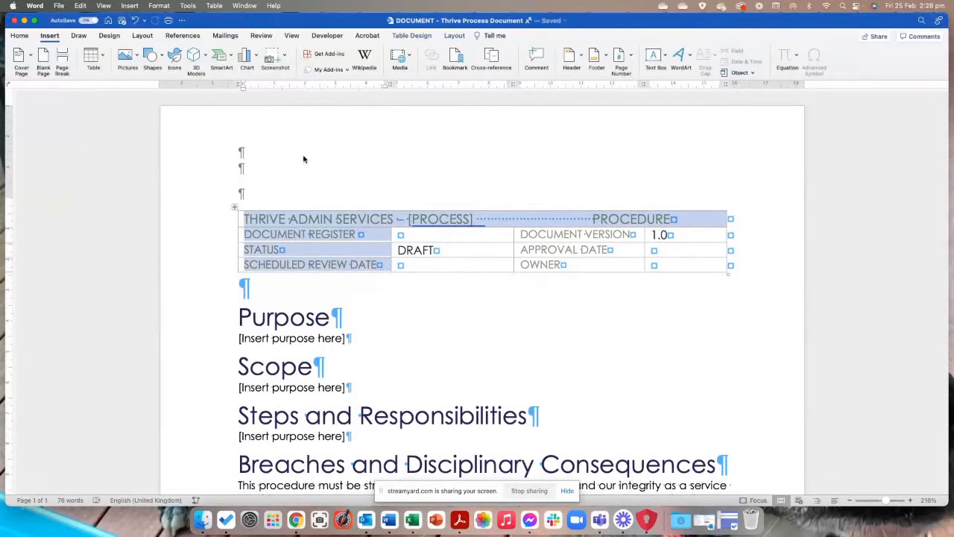
{"action": "left_click", "coordinate": [523, 269]}
{"action": "left_click", "coordinate": [483, 270]}
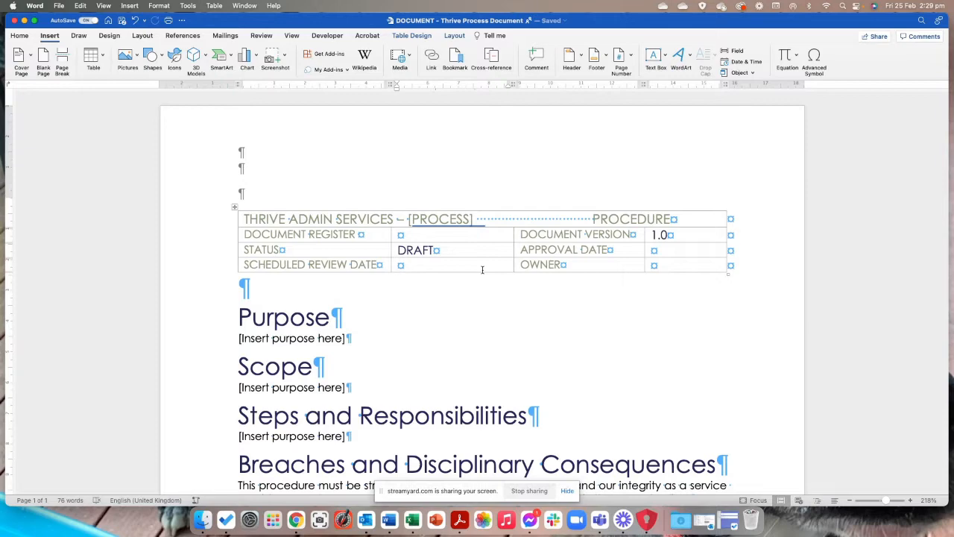
{"action": "scroll", "coordinate": [522, 276], "scroll_direction": "down", "scroll_amount": 1}
{"action": "scroll", "coordinate": [522, 277], "scroll_direction": "up", "scroll_amount": 1}
{"action": "scroll", "coordinate": [504, 265], "scroll_direction": "down", "scroll_amount": 5}
{"action": "scroll", "coordinate": [504, 264], "scroll_direction": "down", "scroll_amount": 12}
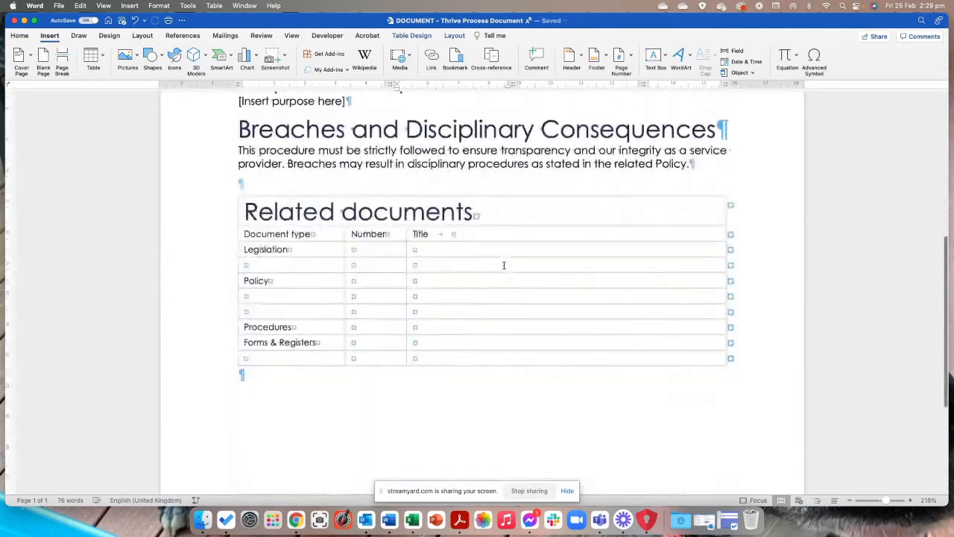
{"action": "scroll", "coordinate": [503, 268], "scroll_direction": "up", "scroll_amount": 10}
{"action": "scroll", "coordinate": [505, 276], "scroll_direction": "up", "scroll_amount": 7}
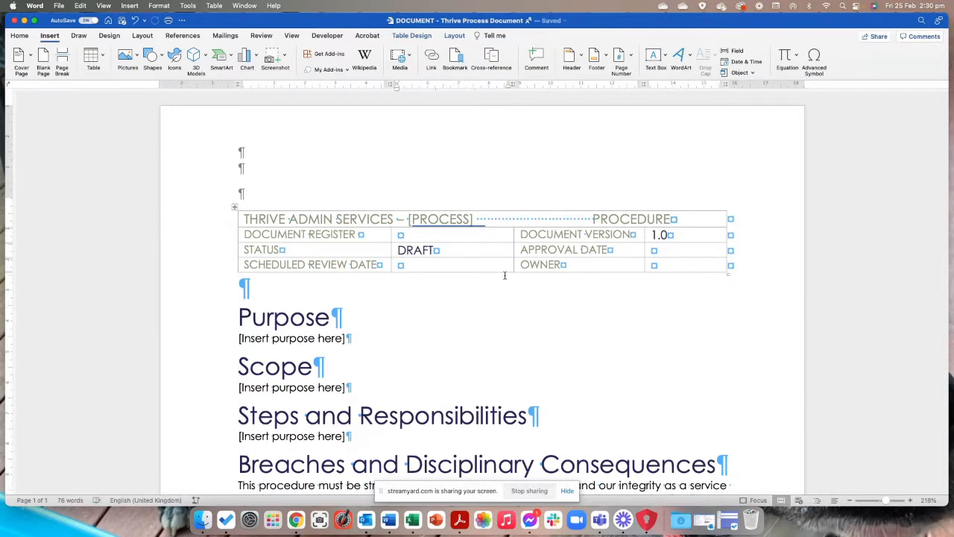
Step: Open the first page header for editing and delete its two surplus empty paragraphs
{"action": "double_click", "coordinate": [291, 134]}
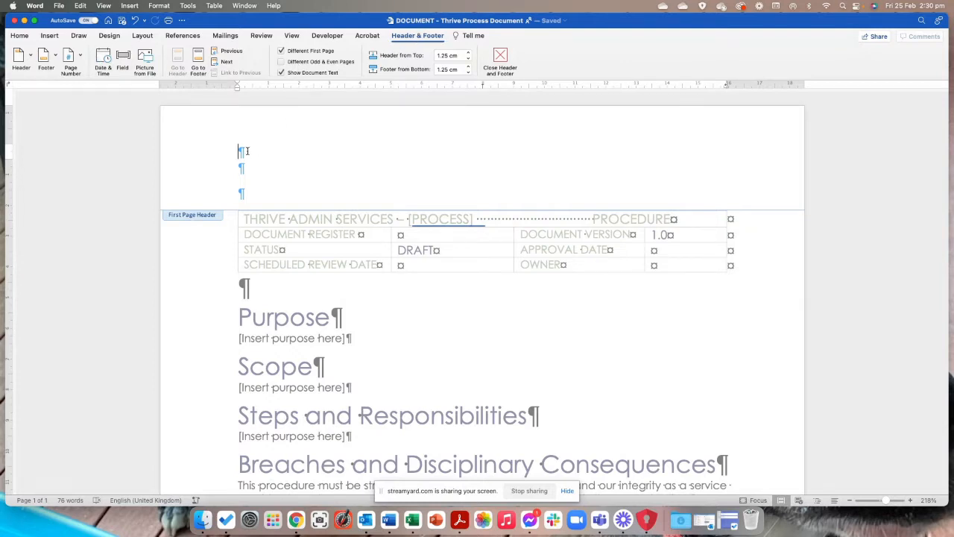
{"action": "key", "text": "Delete"}
{"action": "key", "text": "Delete"}
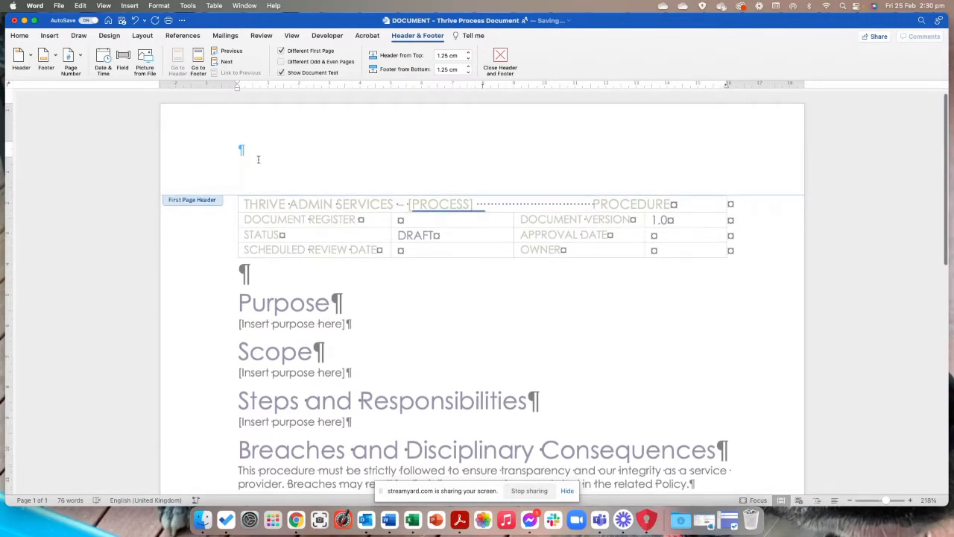
Step: Insert the logo file TAS_Logo_solid_white back_screen_600px.png into the first page header
{"action": "left_click", "coordinate": [49, 35]}
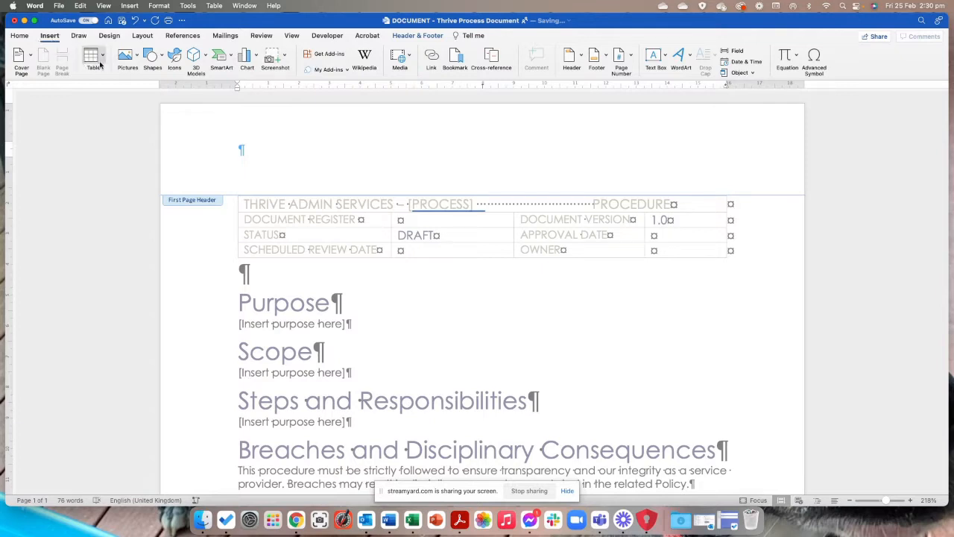
{"action": "left_click", "coordinate": [137, 60]}
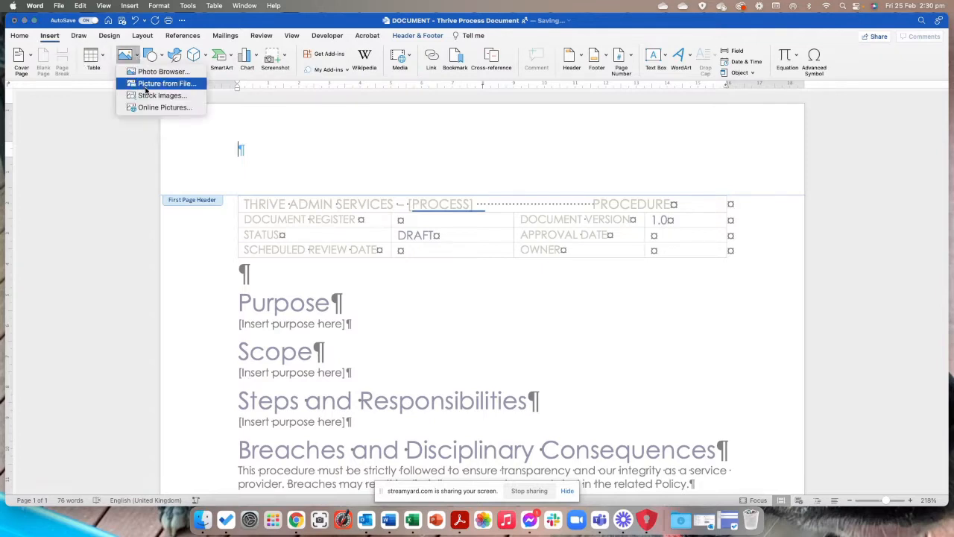
{"action": "left_click", "coordinate": [148, 83]}
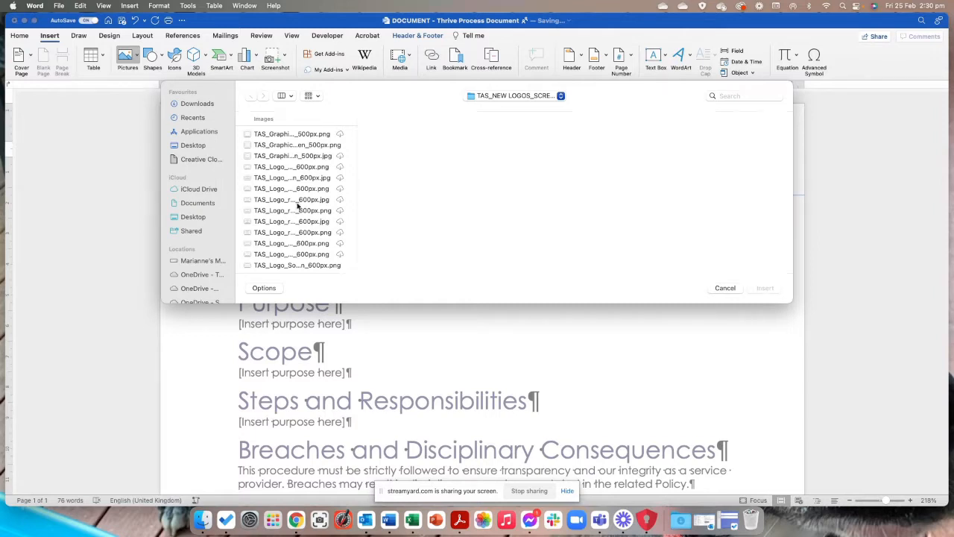
{"action": "scroll", "coordinate": [292, 195], "scroll_direction": "down", "scroll_amount": 2}
{"action": "left_click", "coordinate": [295, 263]}
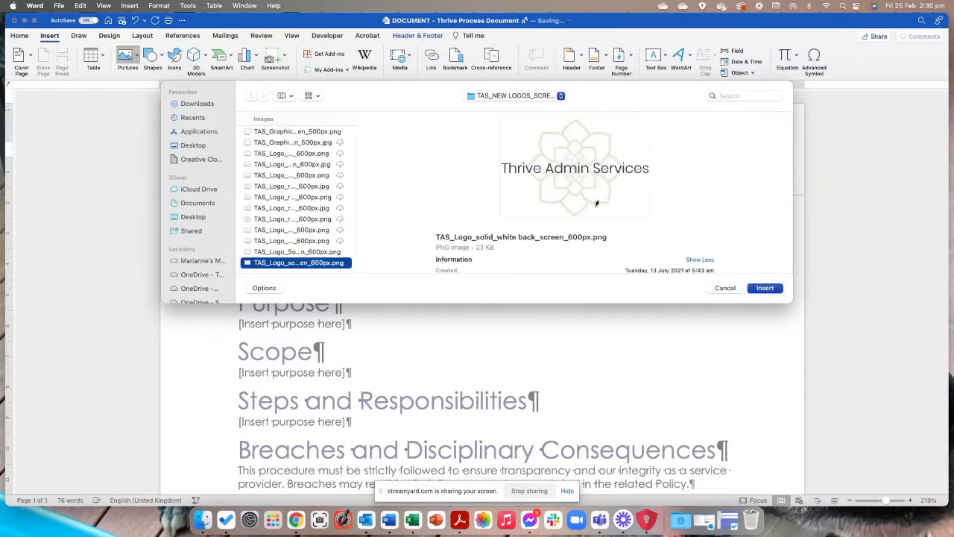
{"action": "left_click", "coordinate": [770, 289]}
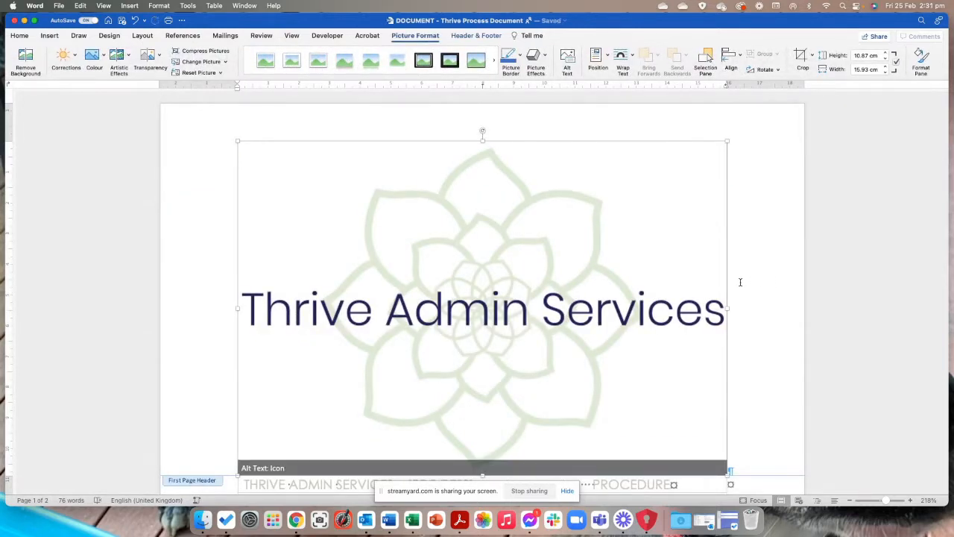
Step: Shrink the logo in the first page header to about 2.57 cm high and 3.76 cm wide
{"action": "scroll", "coordinate": [741, 282], "scroll_direction": "down", "scroll_amount": 1}
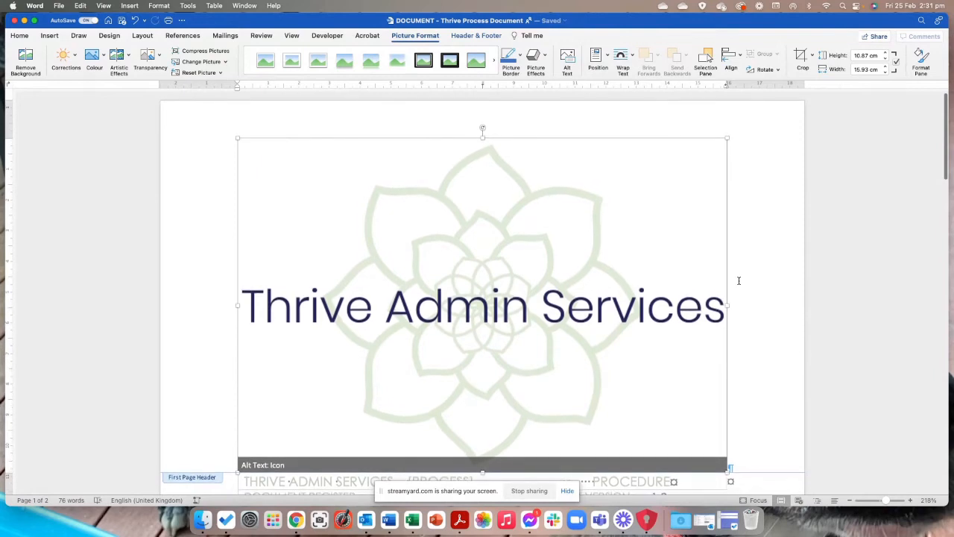
{"action": "scroll", "coordinate": [643, 231], "scroll_direction": "down", "scroll_amount": 5}
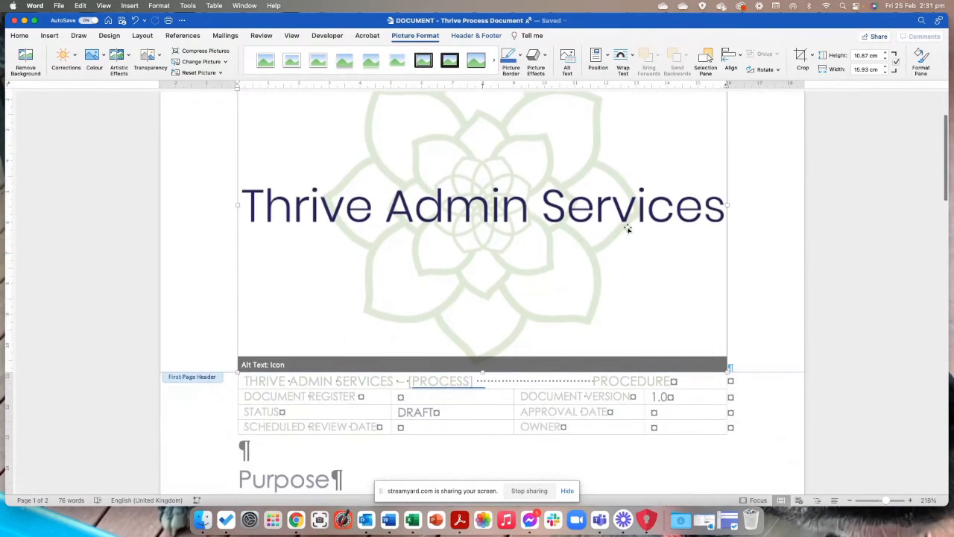
{"action": "scroll", "coordinate": [628, 229], "scroll_direction": "up", "scroll_amount": 3}
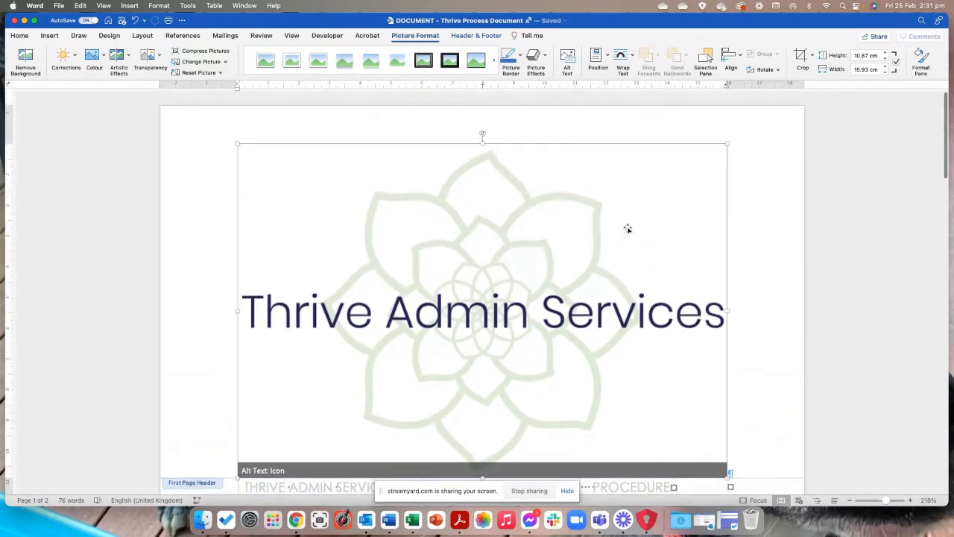
{"action": "scroll", "coordinate": [628, 229], "scroll_direction": "down", "scroll_amount": 3}
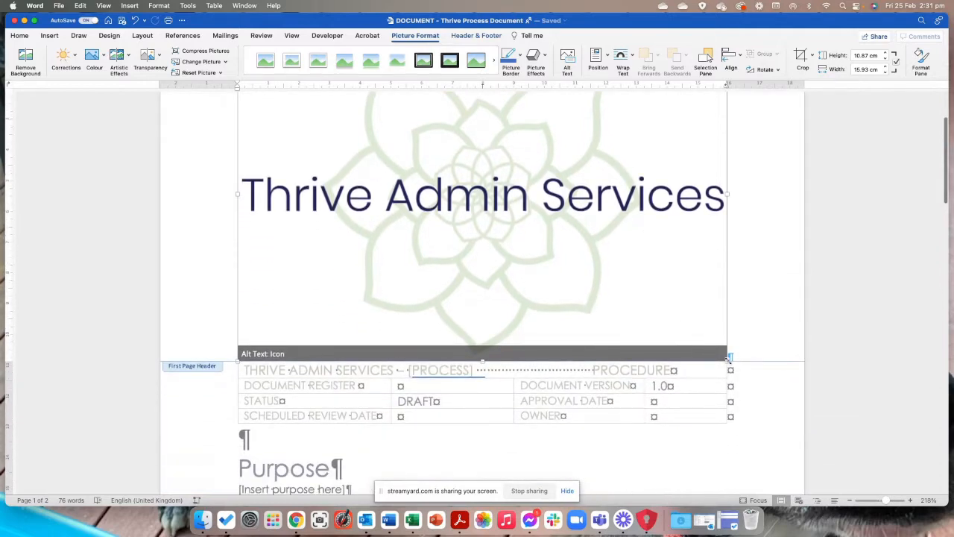
{"action": "left_click_drag", "start_coordinate": [728, 362], "coordinate": [419, 155]}
{"action": "scroll", "coordinate": [418, 182], "scroll_direction": "up", "scroll_amount": 5}
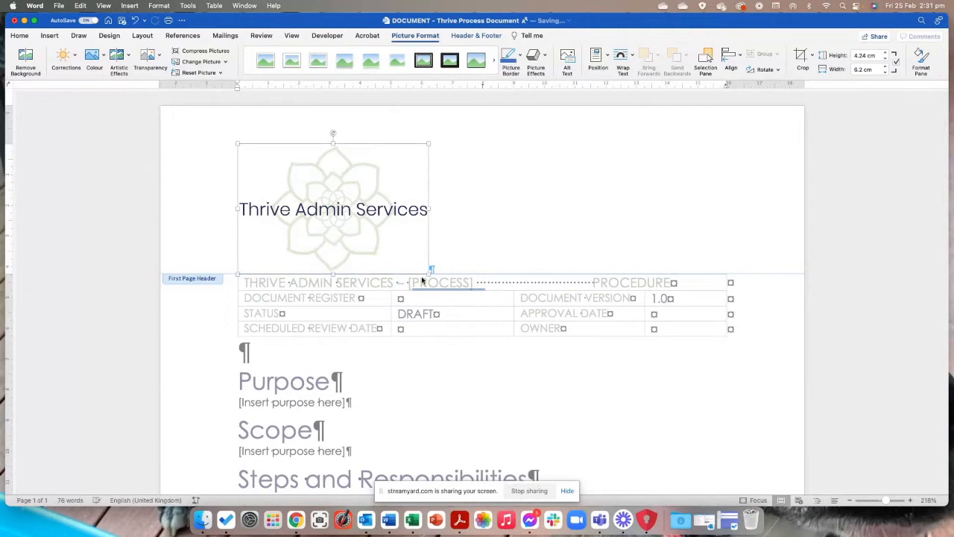
{"action": "left_click_drag", "start_coordinate": [429, 272], "coordinate": [354, 219]}
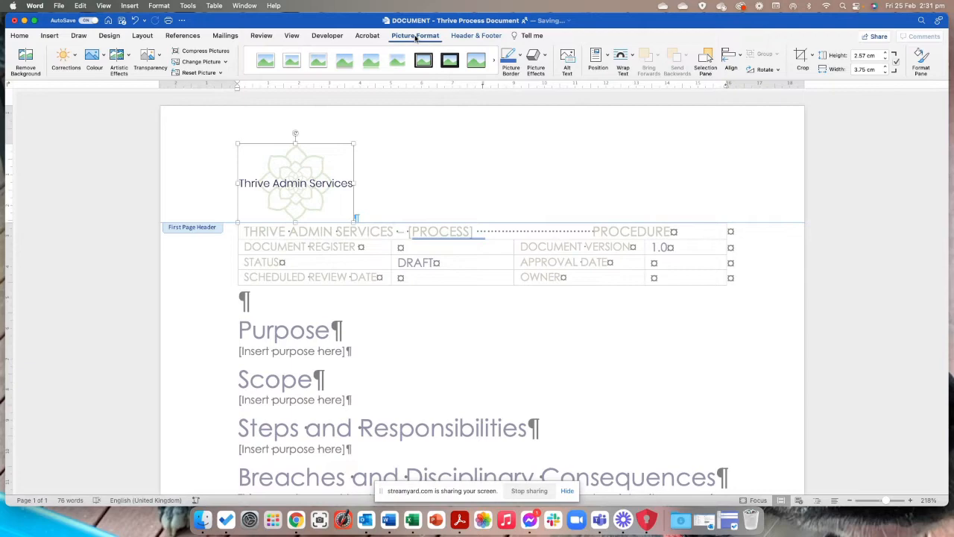
Step: Set the logo's text wrapping to Behind Text and move it to the right end of the first page header
{"action": "left_click", "coordinate": [522, 153]}
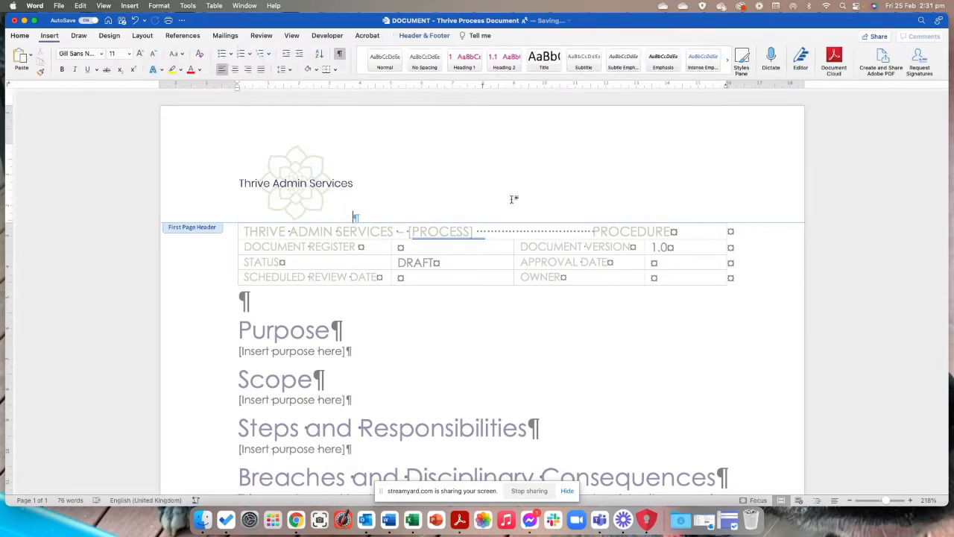
{"action": "left_click", "coordinate": [294, 181]}
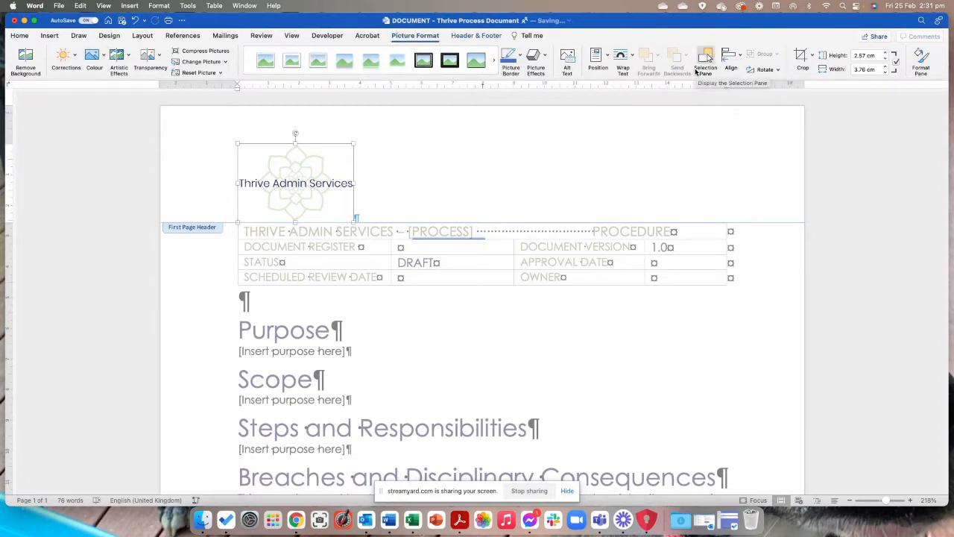
{"action": "left_click", "coordinate": [630, 60]}
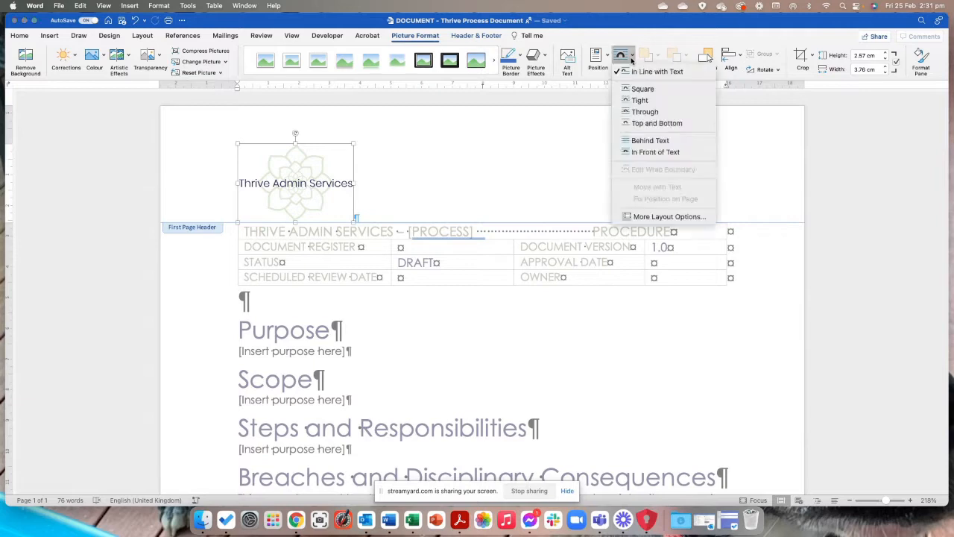
{"action": "left_click", "coordinate": [648, 142]}
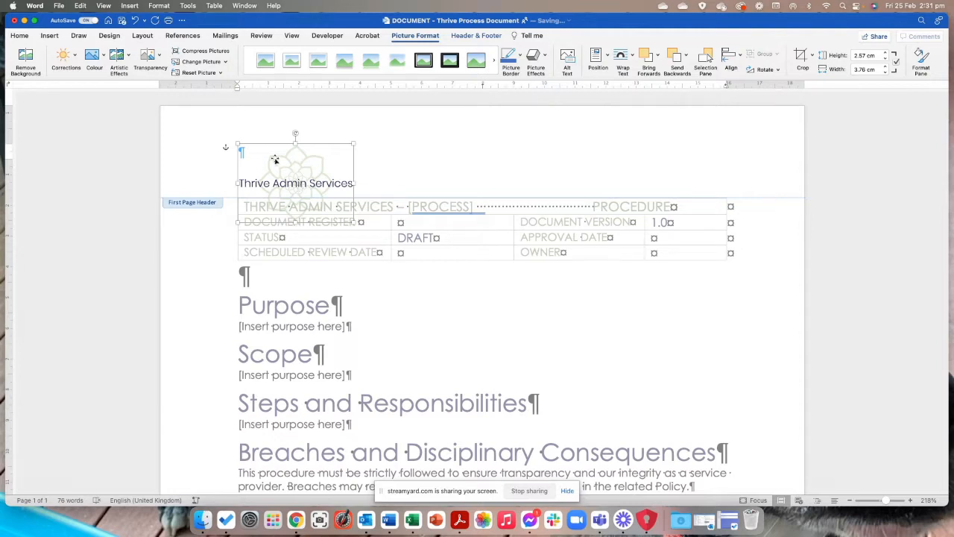
{"action": "left_click_drag", "start_coordinate": [275, 167], "coordinate": [609, 316]}
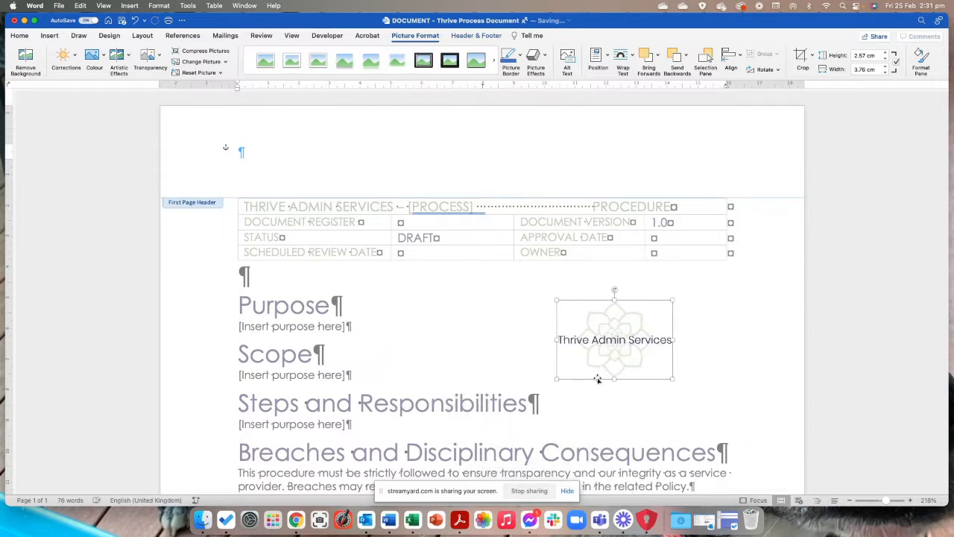
{"action": "left_click_drag", "start_coordinate": [614, 355], "coordinate": [671, 183]}
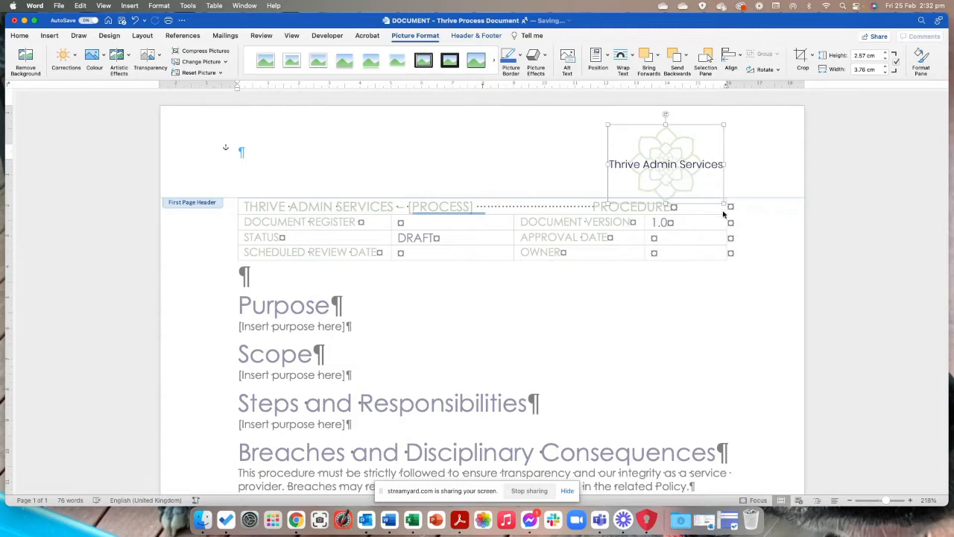
Step: Shrink the logo to about 1.58 cm by 2.31 cm and align it with the right edge of the table, within the header area
{"action": "left_click_drag", "start_coordinate": [723, 203], "coordinate": [677, 171]}
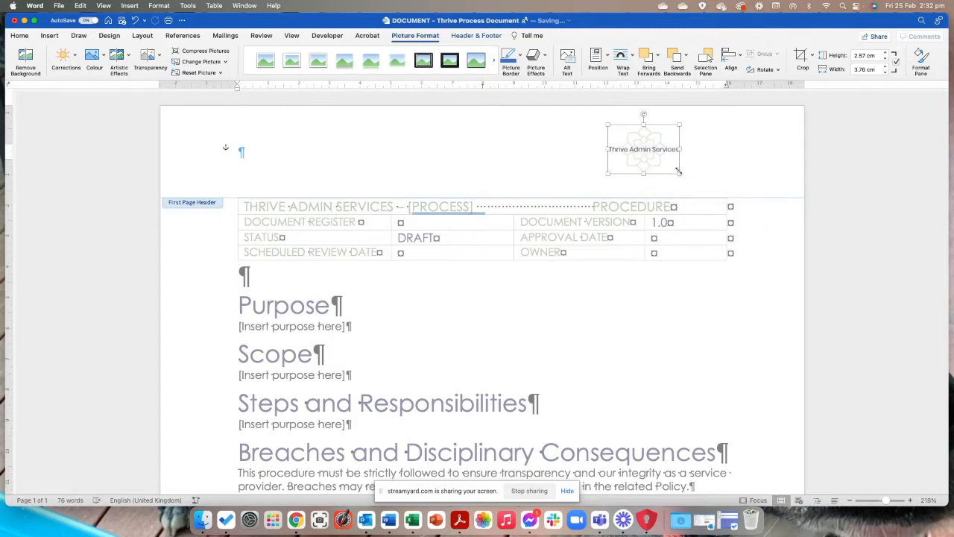
{"action": "left_click_drag", "start_coordinate": [641, 144], "coordinate": [688, 167]}
{"action": "left_click_drag", "start_coordinate": [689, 159], "coordinate": [689, 150]}
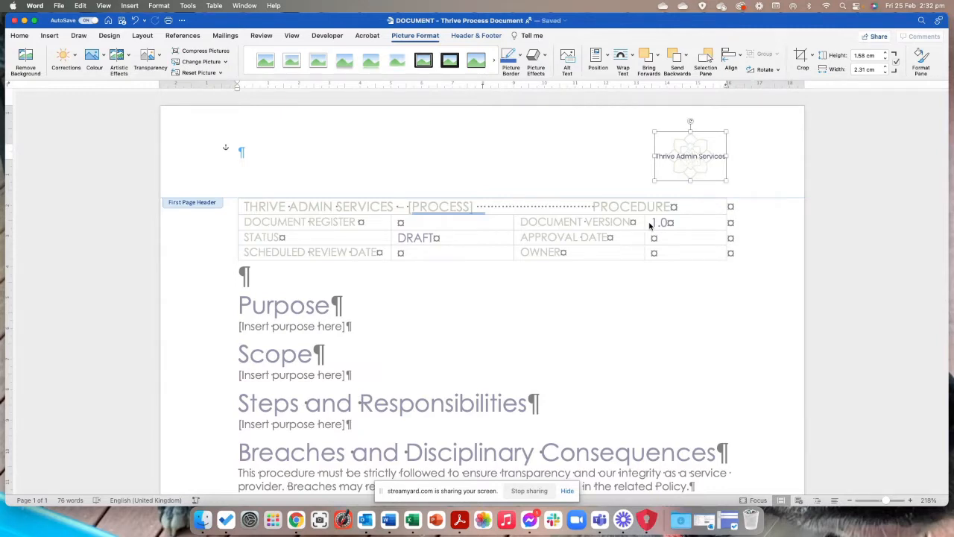
{"action": "left_click", "coordinate": [513, 137]}
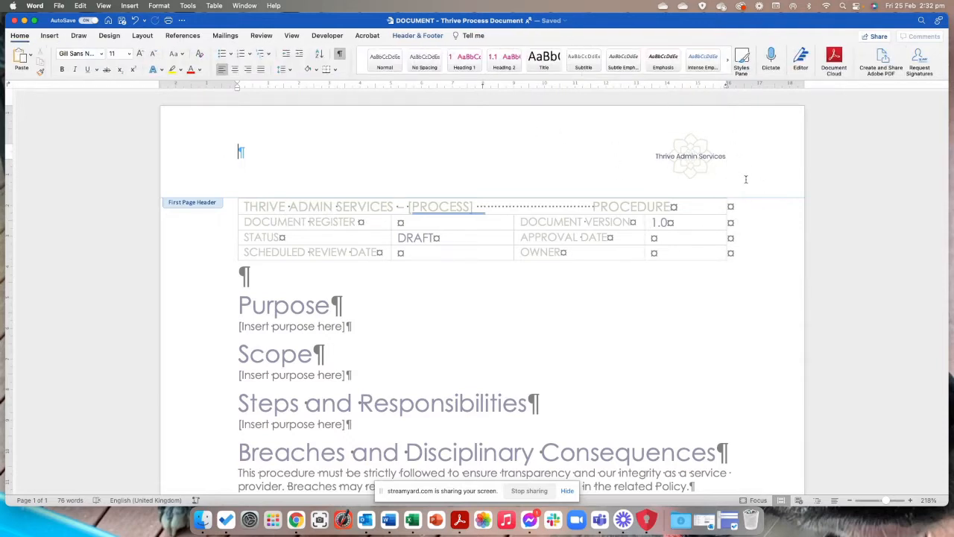
{"action": "mouse_move", "coordinate": [689, 157]}
{"action": "left_mouse_down"}
{"action": "mouse_move", "coordinate": [643, 322]}
{"action": "mouse_move", "coordinate": [501, 136]}
{"action": "mouse_move", "coordinate": [694, 160]}
{"action": "left_mouse_up"}
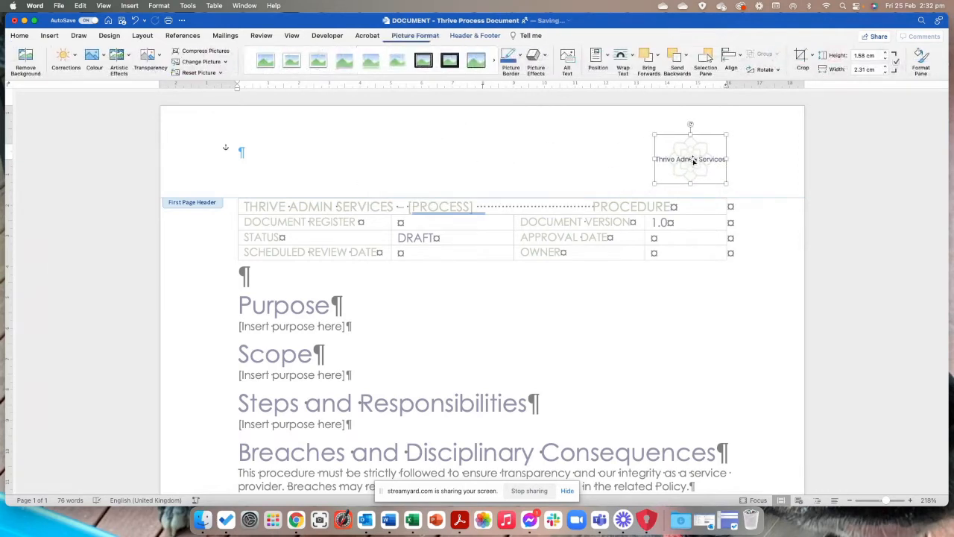
Step: Try replacing the header logo with the picture file TAS_Graphic_Outline_trans back_screen_500px.png, and undo the replacement
{"action": "right_click", "coordinate": [694, 161]}
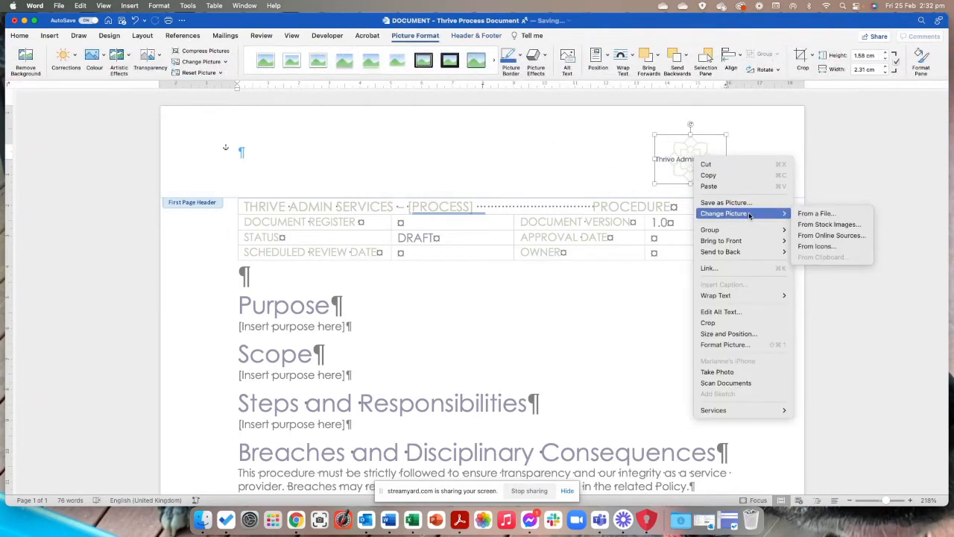
{"action": "left_click", "coordinate": [686, 152]}
{"action": "right_click", "coordinate": [686, 152]}
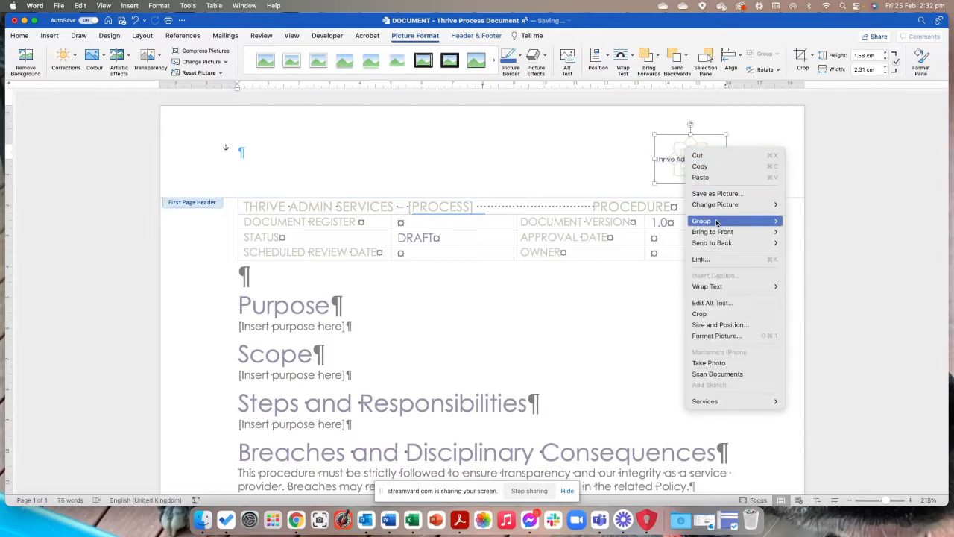
{"action": "mouse_move", "coordinate": [745, 205]}
{"action": "left_click", "coordinate": [809, 206]}
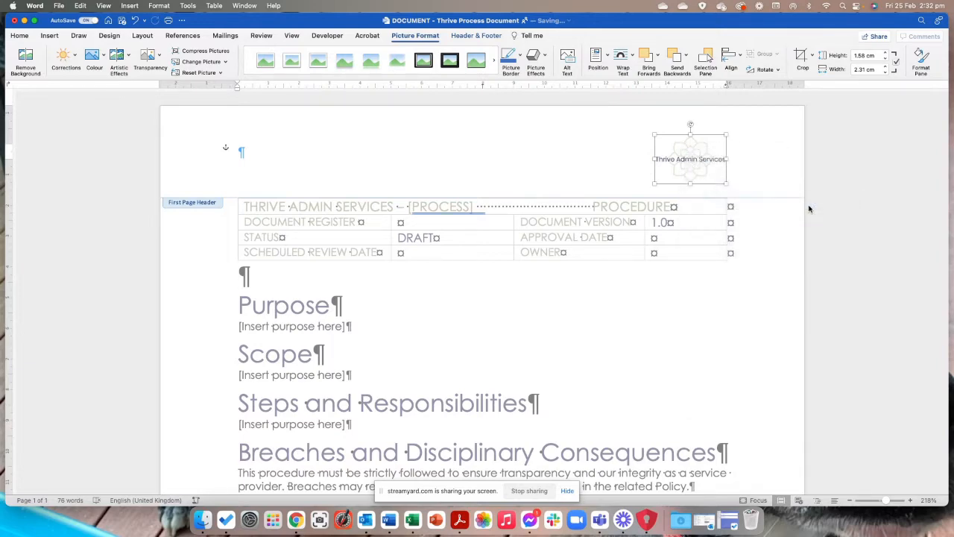
{"action": "left_click", "coordinate": [296, 134]}
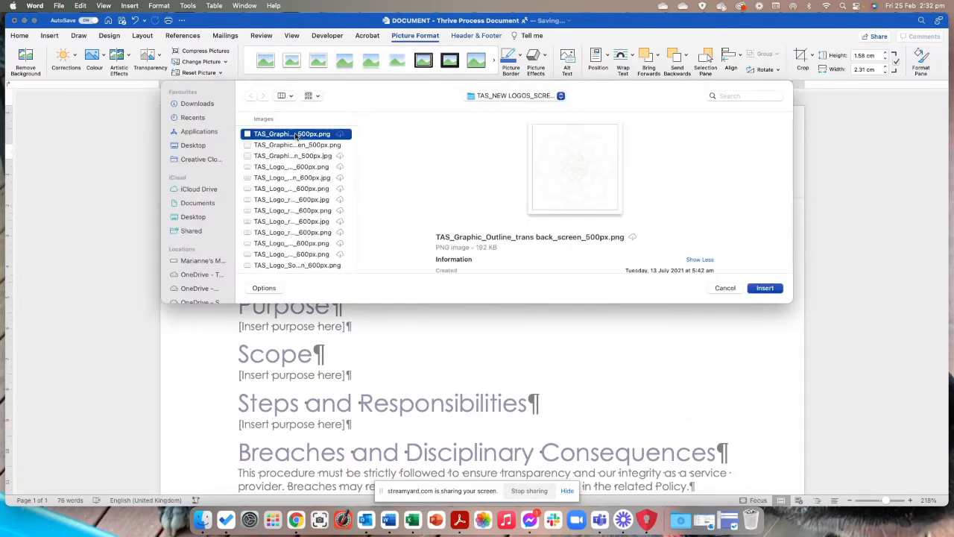
{"action": "left_click", "coordinate": [765, 288]}
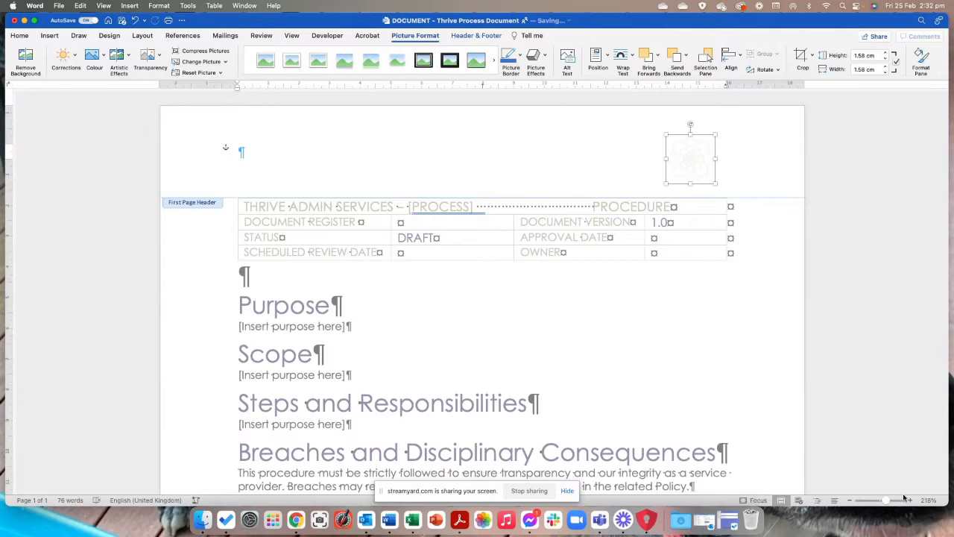
{"action": "left_click_drag", "start_coordinate": [887, 504], "coordinate": [890, 503]}
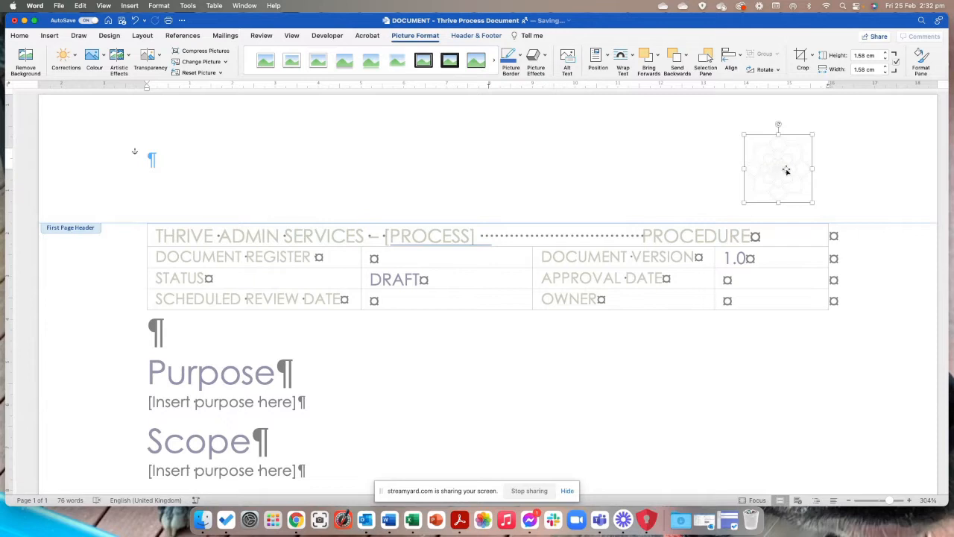
{"action": "left_click", "coordinate": [673, 161]}
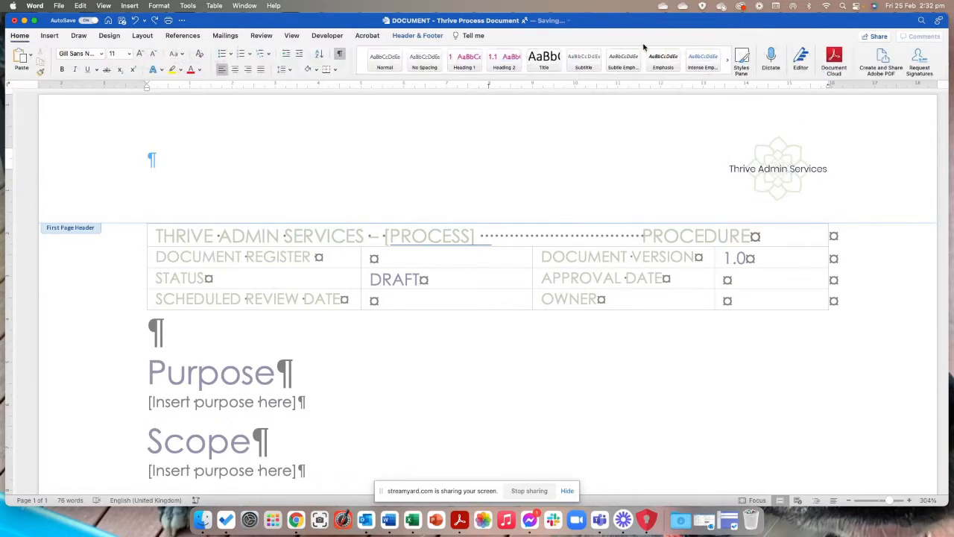
Step: Close header and footer editing, reduce the document zoom to 152%, and deselect the procedure details table
{"action": "left_click", "coordinate": [430, 40]}
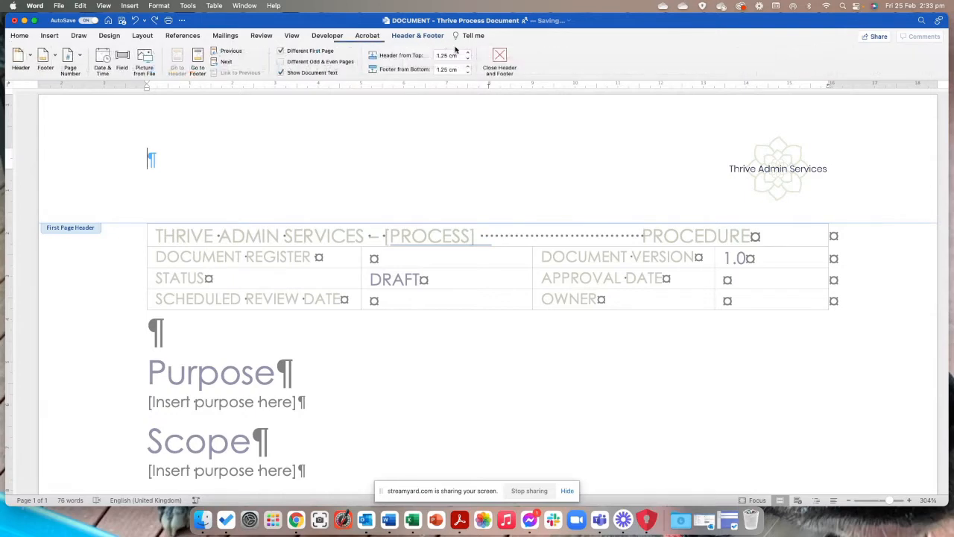
{"action": "left_click", "coordinate": [502, 59]}
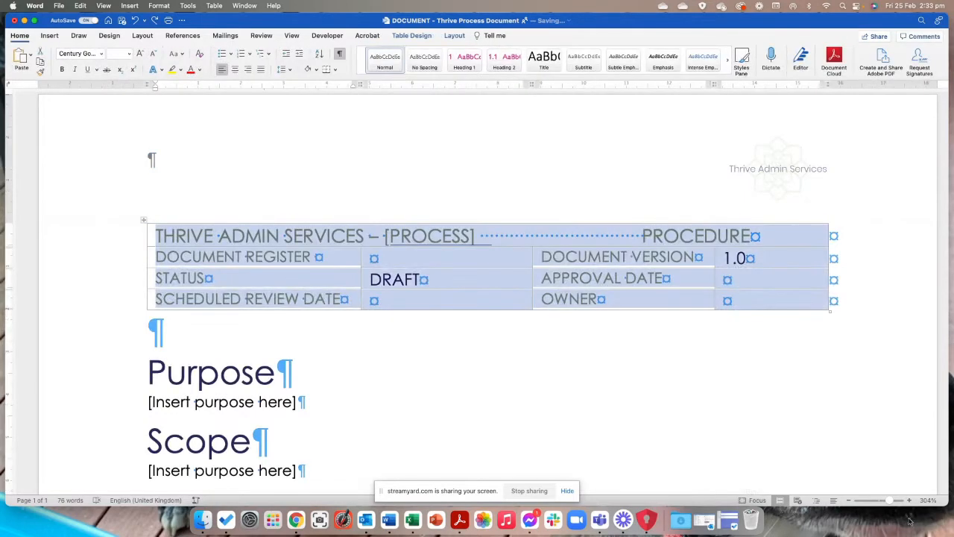
{"action": "left_click_drag", "start_coordinate": [891, 504], "coordinate": [883, 504]}
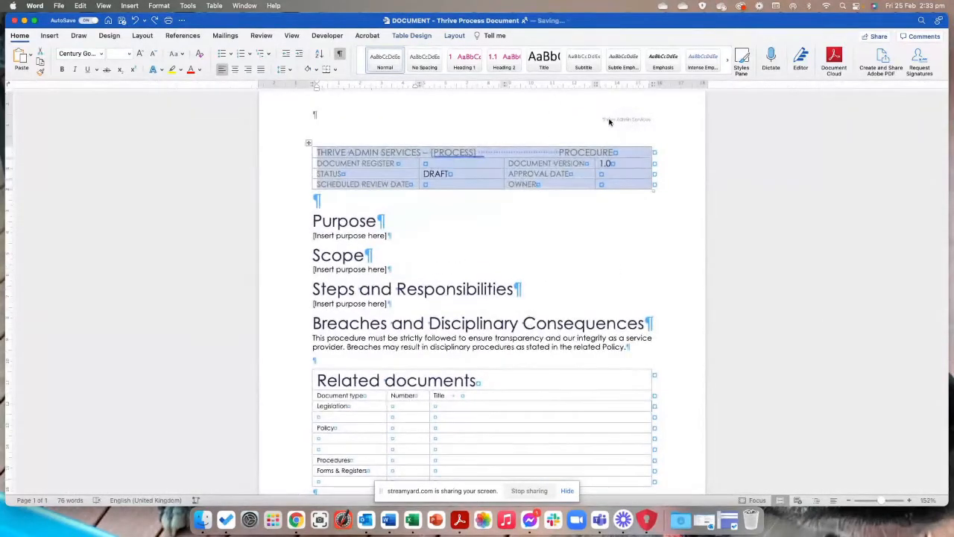
{"action": "left_click", "coordinate": [529, 153]}
Step: Generate placeholder text with =lorem(4,3) in the empty paragraph above the Related documents table
{"action": "scroll", "coordinate": [585, 352], "scroll_direction": "down", "scroll_amount": 3}
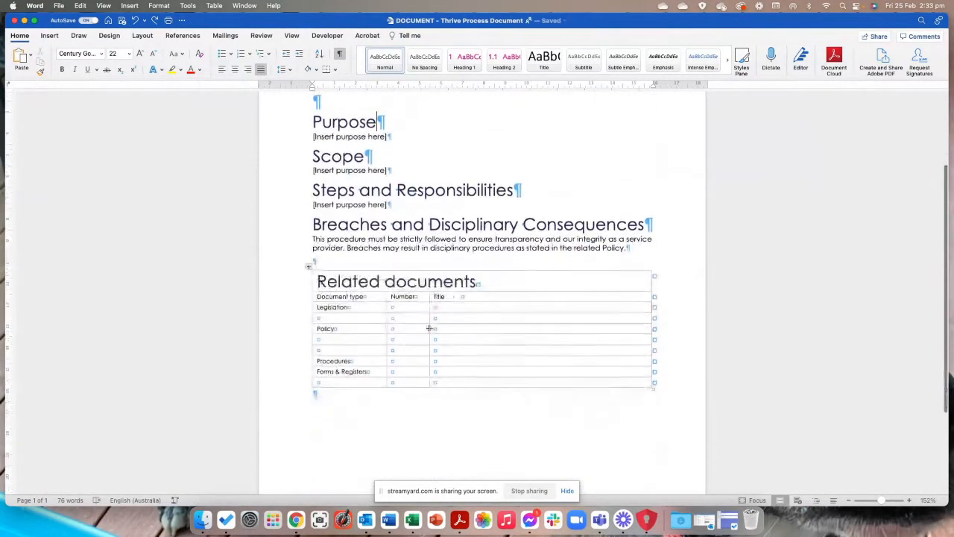
{"action": "left_click", "coordinate": [319, 260]}
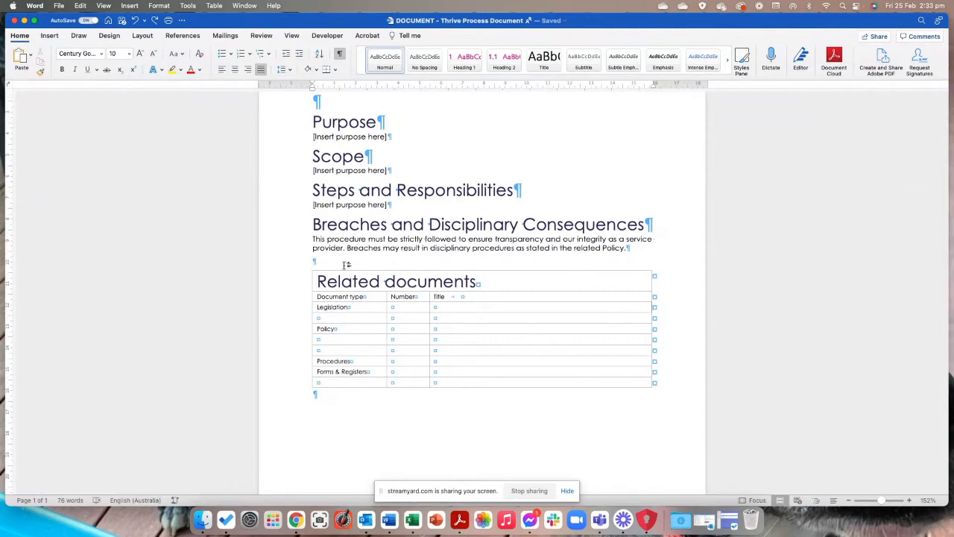
{"action": "type", "text": "=lorem(4,"}
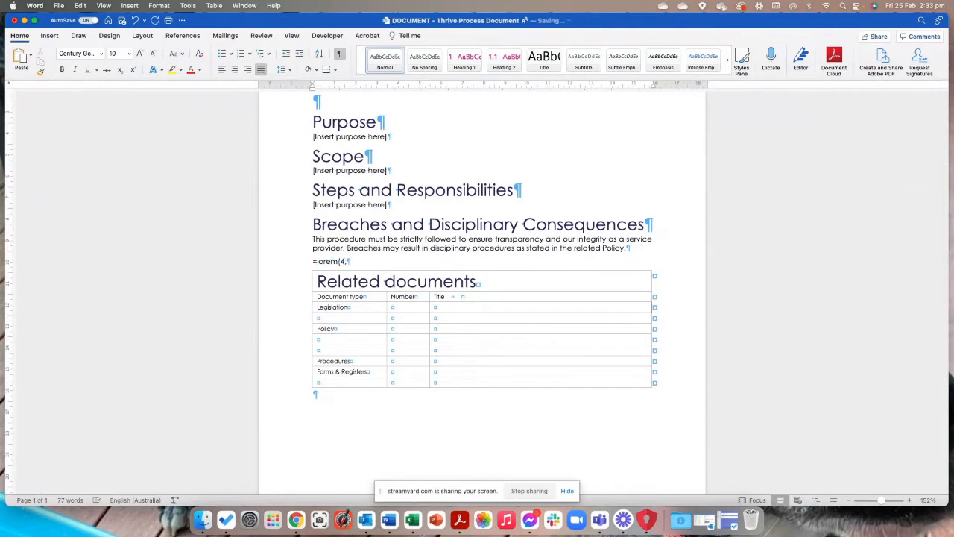
{"action": "type", "text": "3)"}
{"action": "key", "text": "Return"}
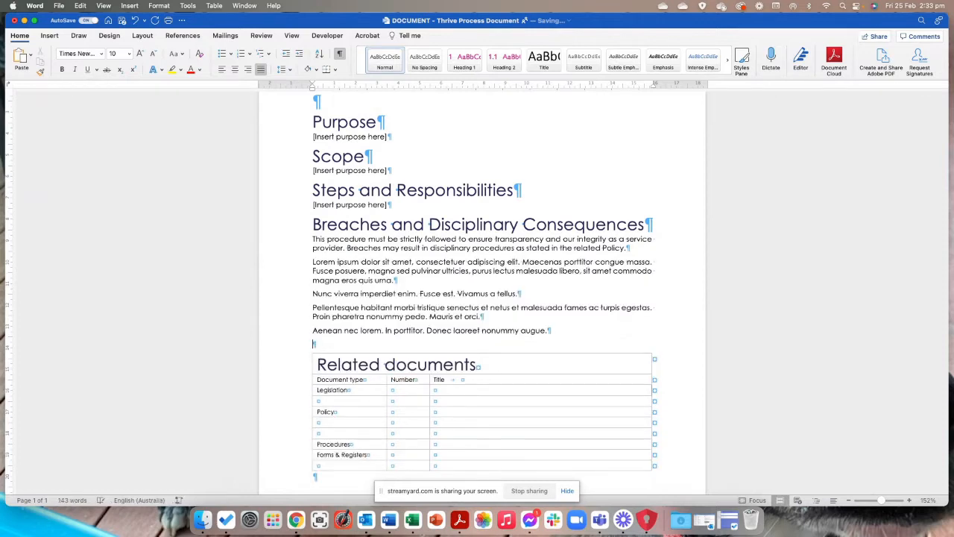
Step: Copy the four lorem ipsum paragraphs and paste them three times below themselves to push the Related documents table onto page 2
{"action": "left_click_drag", "start_coordinate": [553, 331], "coordinate": [312, 267]}
{"action": "key", "text": "super+c"}
{"action": "left_click", "coordinate": [561, 333]}
{"action": "key", "text": "Return"}
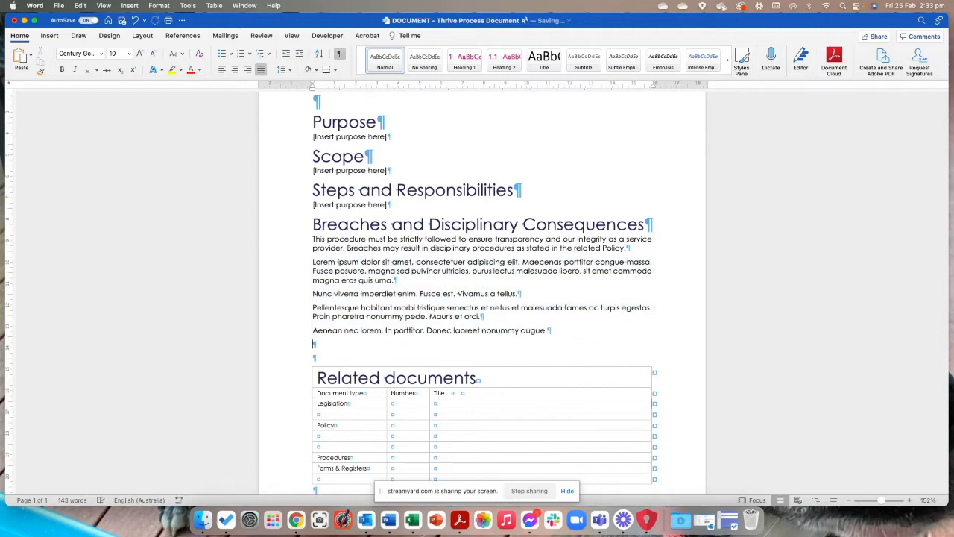
{"action": "key", "text": "super+v"}
{"action": "scroll", "coordinate": [459, 323], "scroll_direction": "down", "scroll_amount": 5}
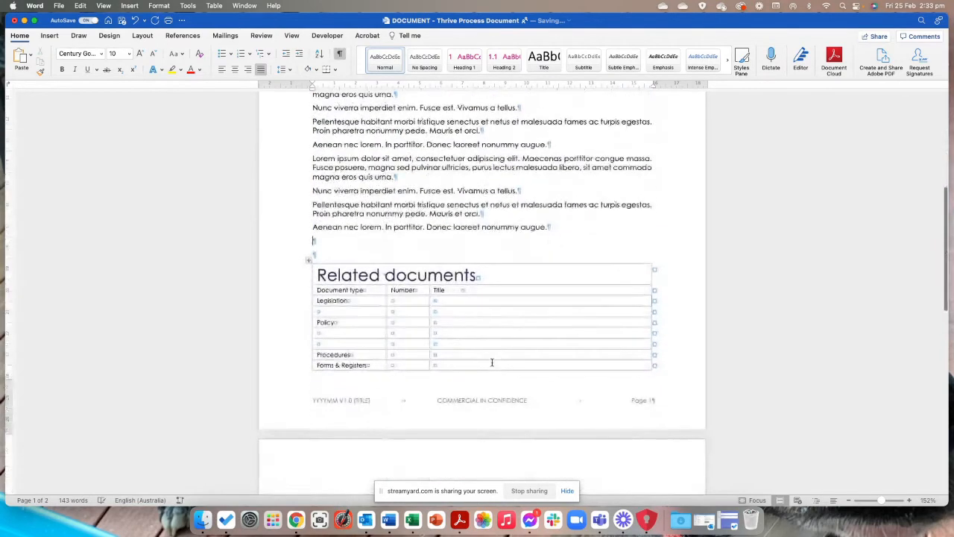
{"action": "key", "text": "super+v"}
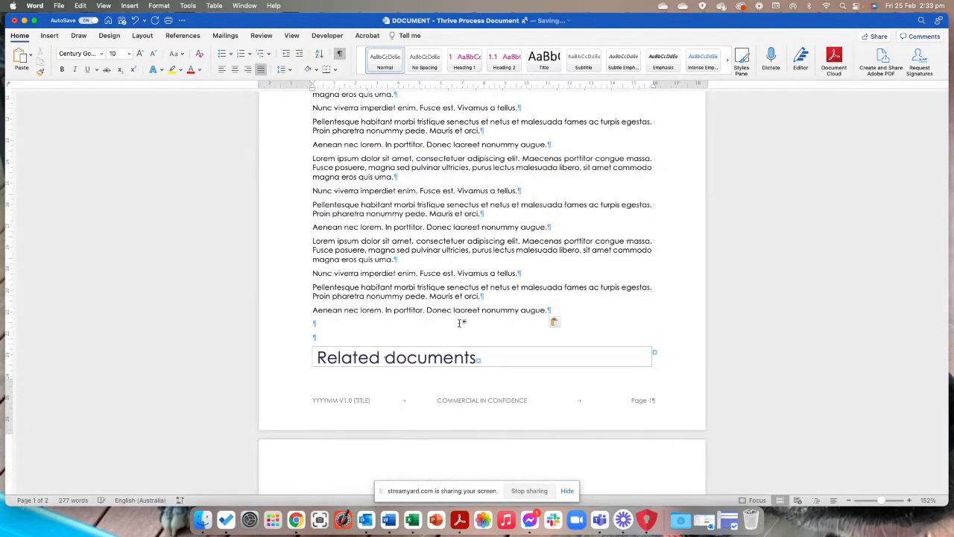
{"action": "key", "text": "super+v"}
{"action": "scroll", "coordinate": [418, 360], "scroll_direction": "down", "scroll_amount": 5}
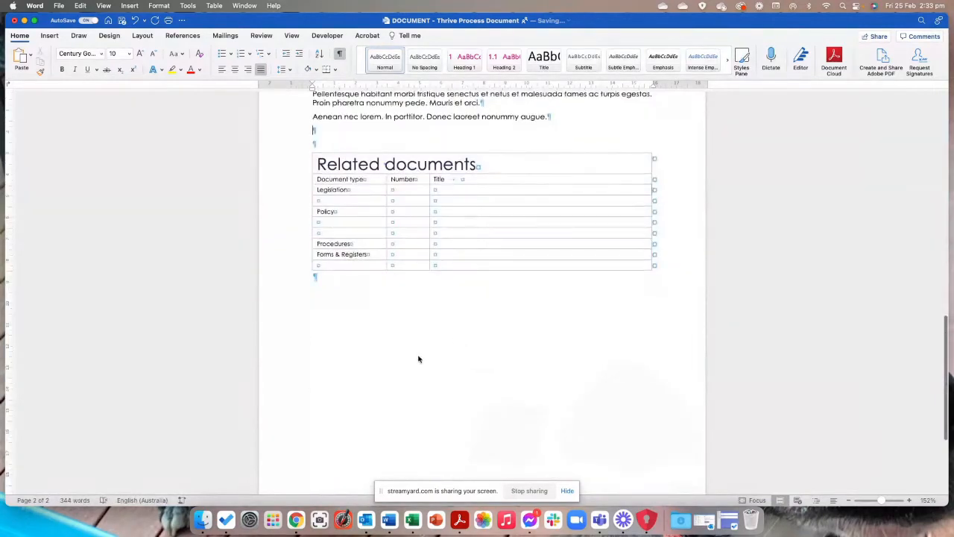
Step: Compare the first page's header logo with the background graphic and footer on page 2
{"action": "scroll", "coordinate": [418, 359], "scroll_direction": "up", "scroll_amount": 15}
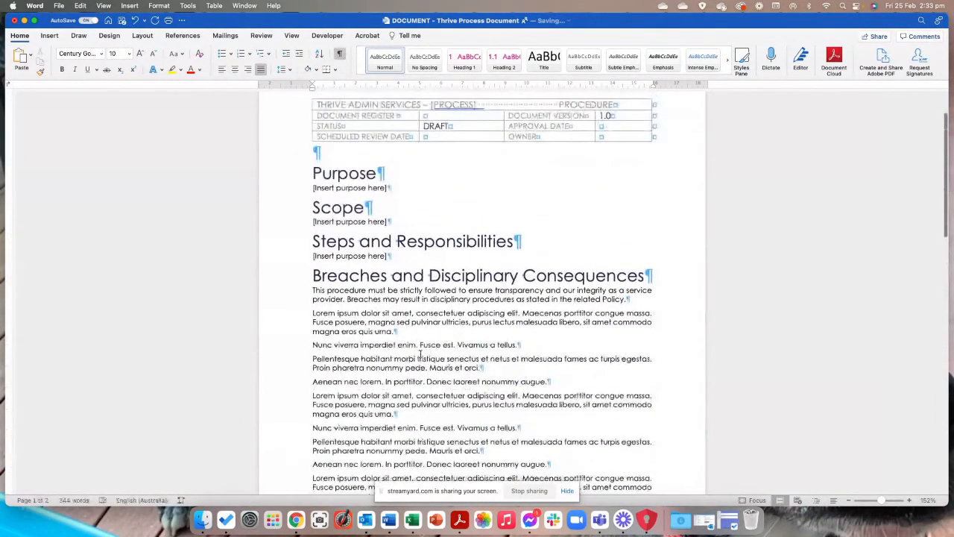
{"action": "scroll", "coordinate": [421, 354], "scroll_direction": "up", "scroll_amount": 2}
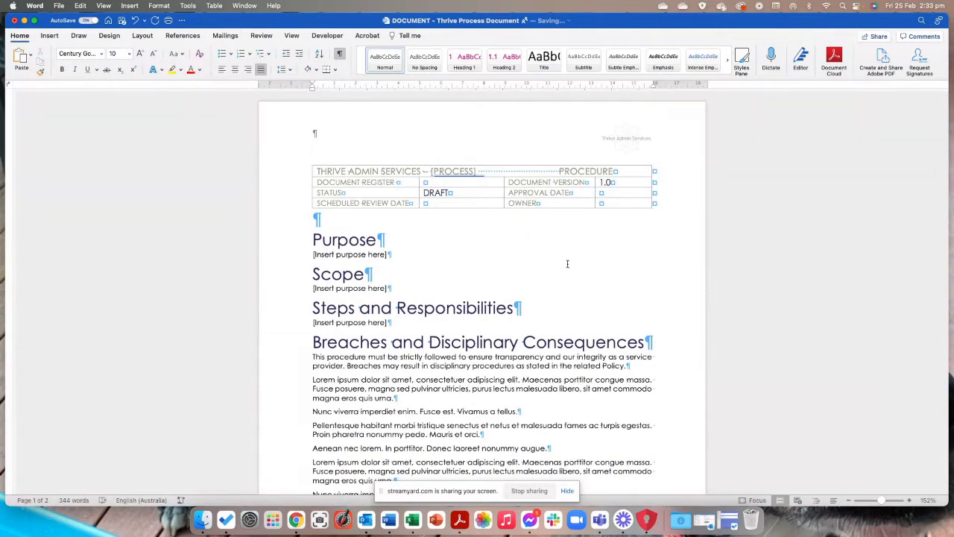
{"action": "scroll", "coordinate": [568, 264], "scroll_direction": "down", "scroll_amount": 15}
{"action": "scroll", "coordinate": [618, 381], "scroll_direction": "down", "scroll_amount": 10}
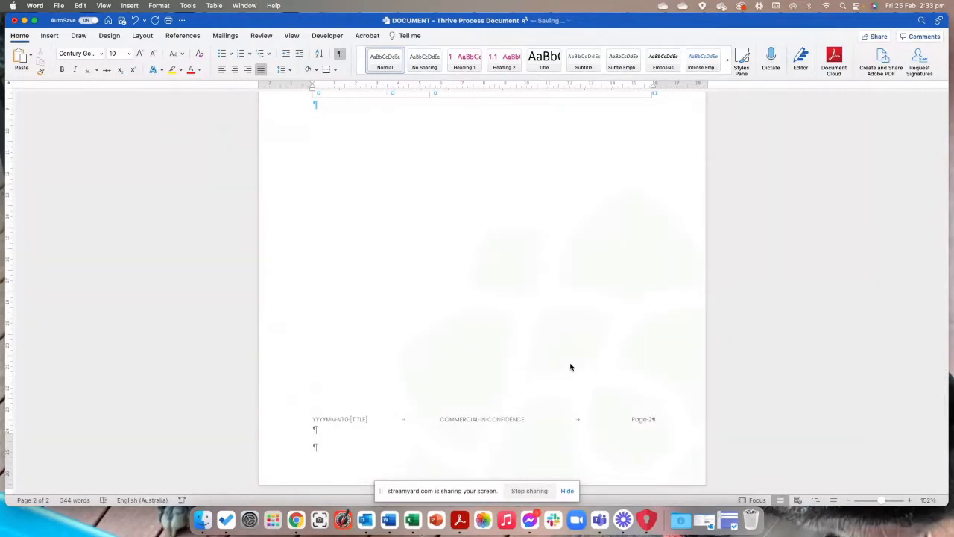
{"action": "scroll", "coordinate": [560, 369], "scroll_direction": "up", "scroll_amount": 1}
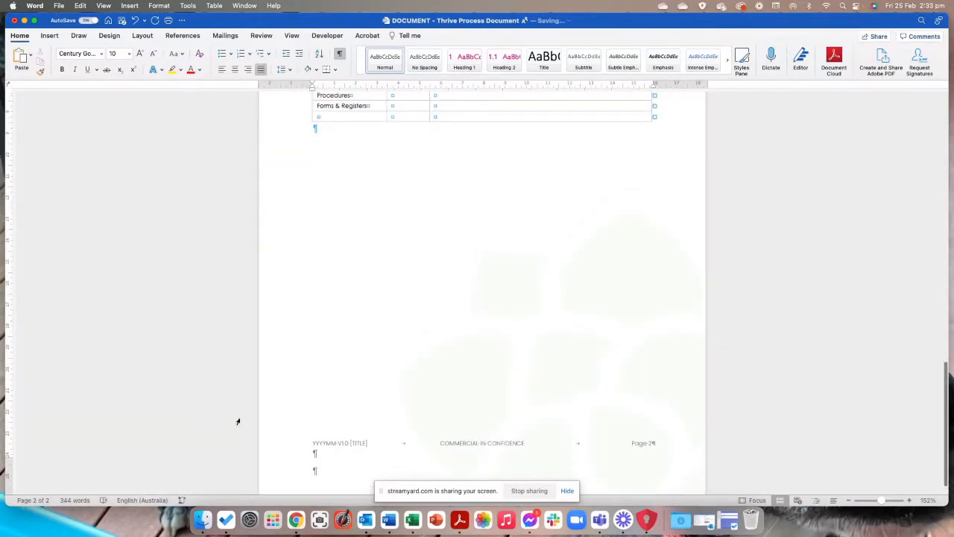
{"action": "scroll", "coordinate": [470, 148], "scroll_direction": "up", "scroll_amount": 15}
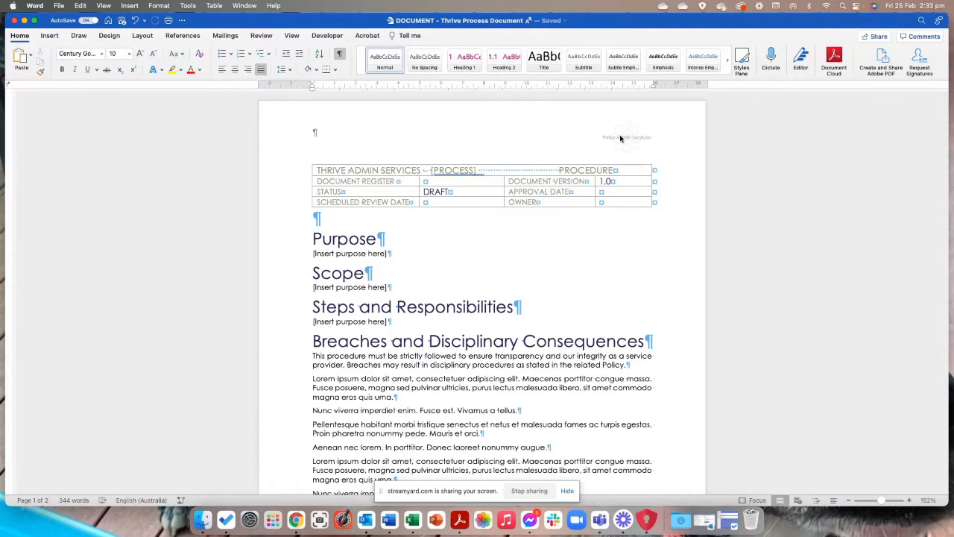
{"action": "scroll", "coordinate": [620, 138], "scroll_direction": "down", "scroll_amount": 20}
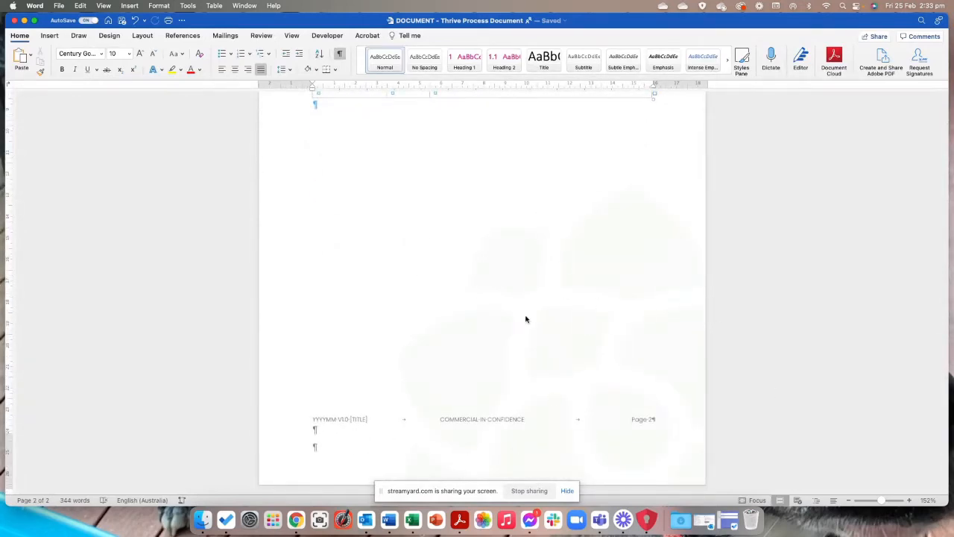
Step: Paste two more copies of the lorem ipsum paragraphs above the Related documents table on page 2
{"action": "left_click", "coordinate": [397, 414]}
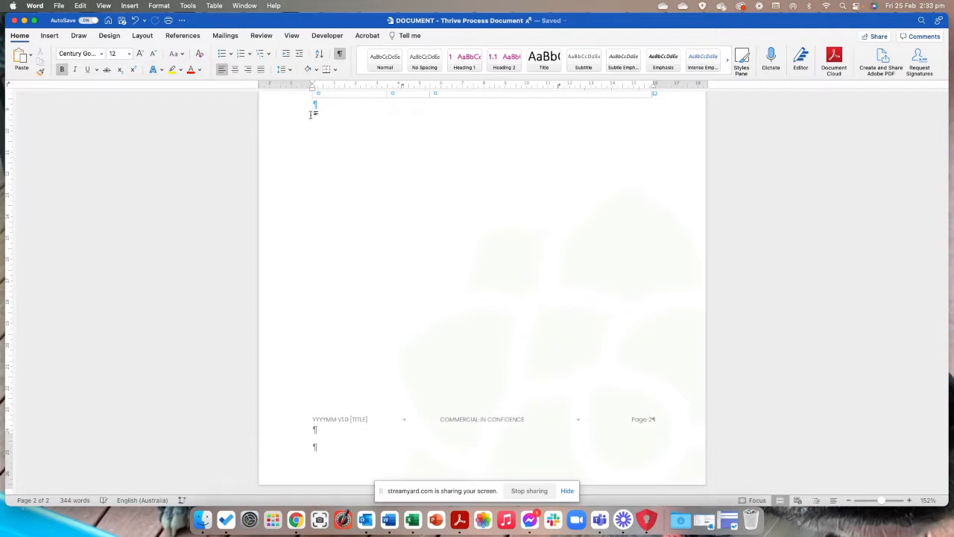
{"action": "key", "text": "cmd+v"}
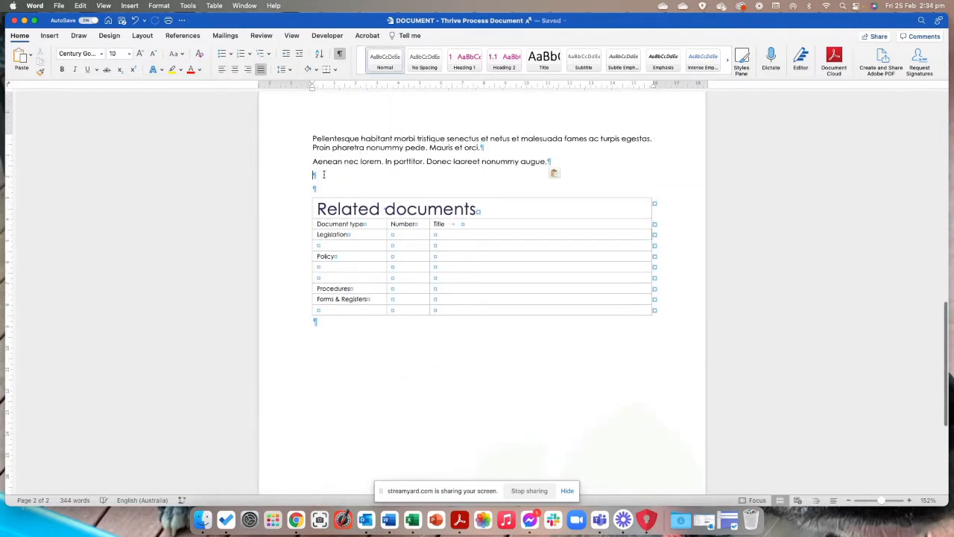
{"action": "key", "text": "cmd+v"}
{"action": "key", "text": "cmd+v"}
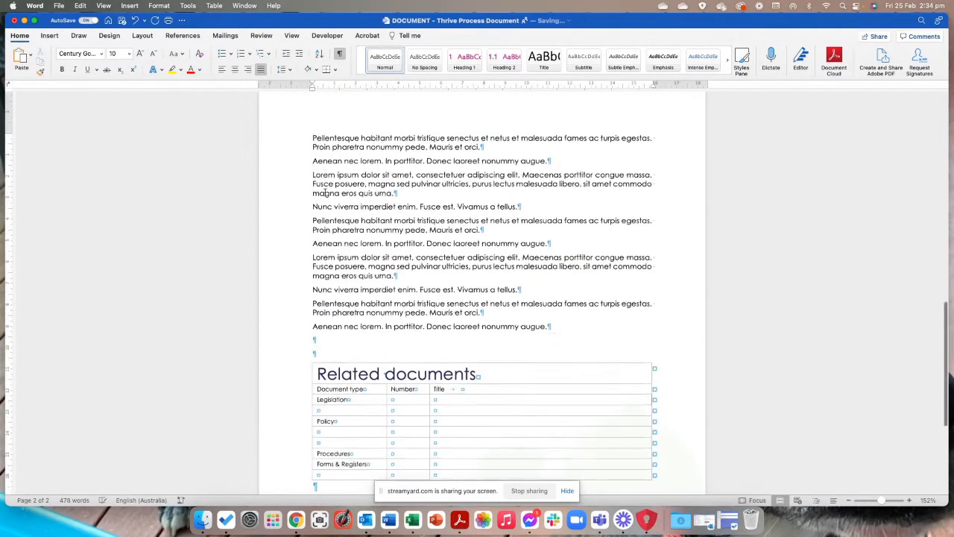
{"action": "scroll", "coordinate": [638, 297], "scroll_direction": "down", "scroll_amount": 3}
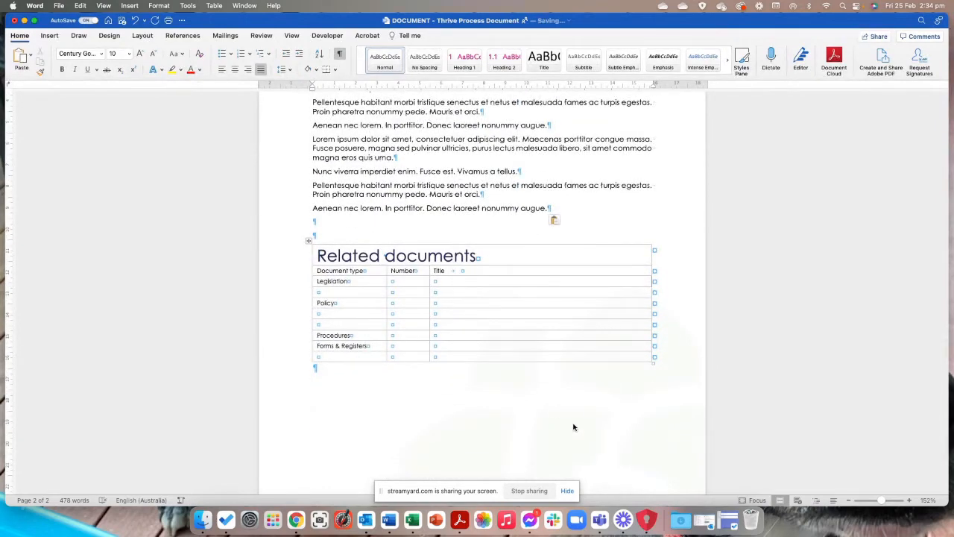
{"action": "scroll", "coordinate": [594, 420], "scroll_direction": "down", "scroll_amount": 3}
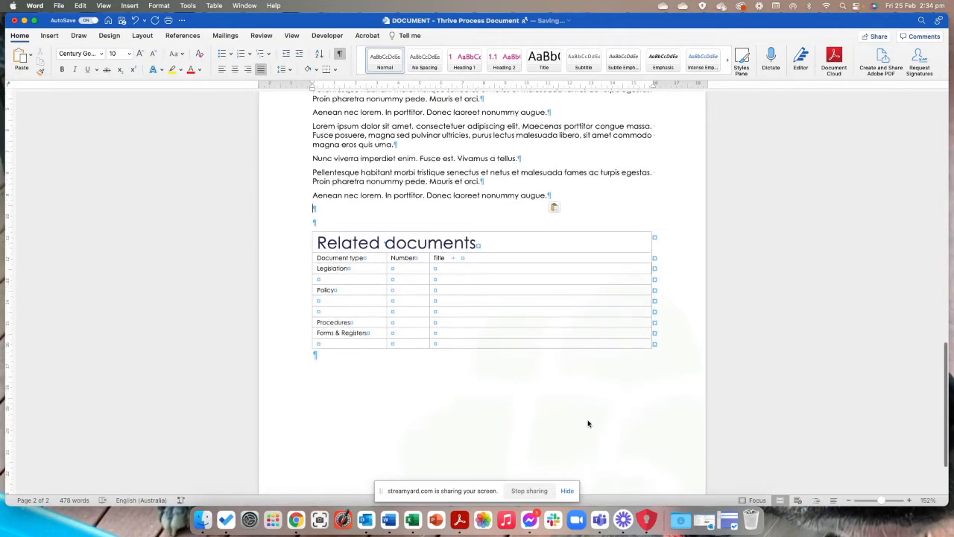
Step: Replace the background graphic in the page 2 footer with the picture file TAS_Graphic_Outline_trans back_screen_500px.png
{"action": "double_click", "coordinate": [649, 462]}
{"action": "left_click", "coordinate": [656, 445]}
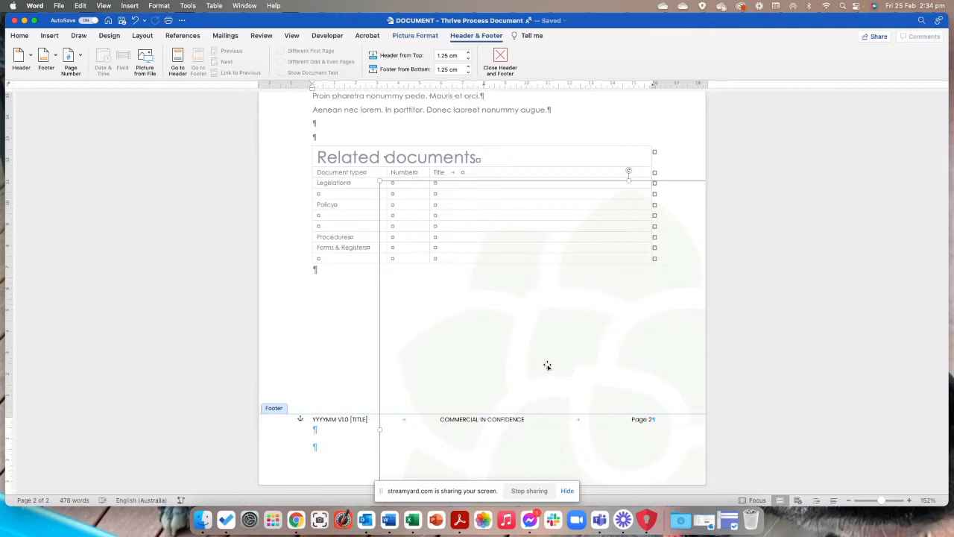
{"action": "right_click", "coordinate": [547, 365]}
{"action": "mouse_move", "coordinate": [582, 302]}
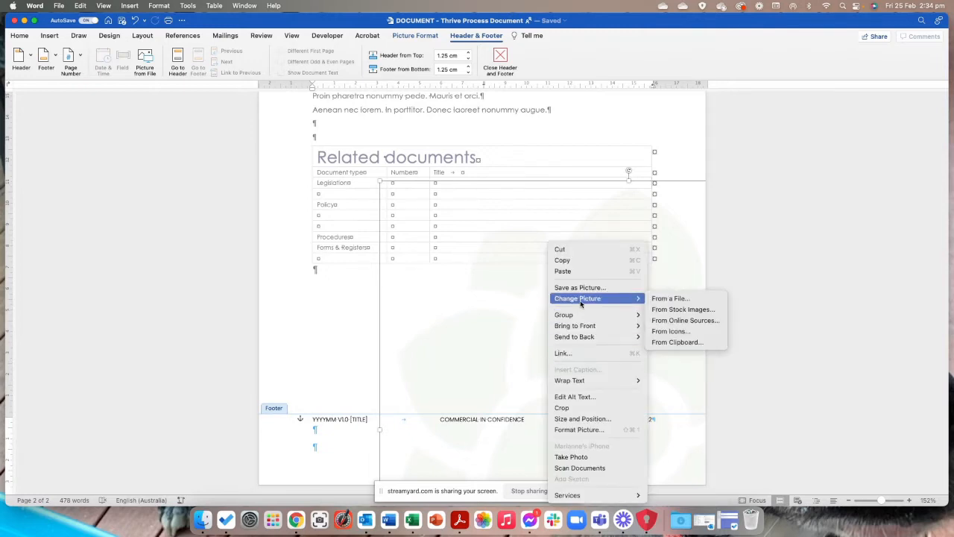
{"action": "left_click", "coordinate": [667, 300]}
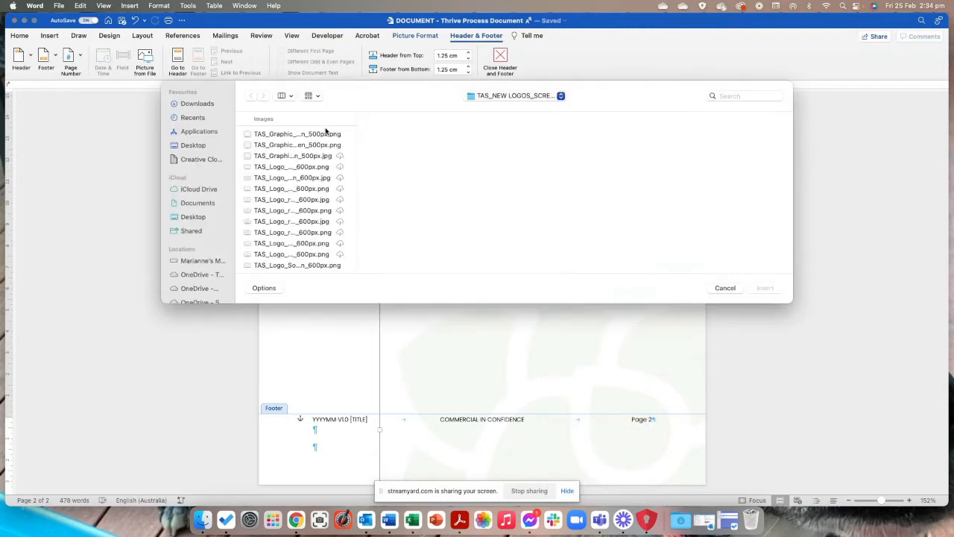
{"action": "left_click", "coordinate": [306, 135]}
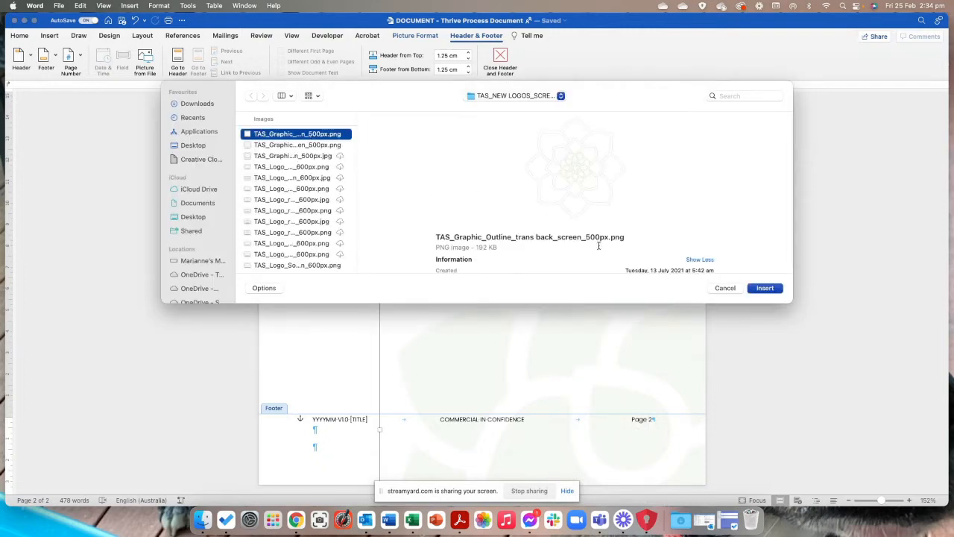
{"action": "left_click", "coordinate": [763, 288]}
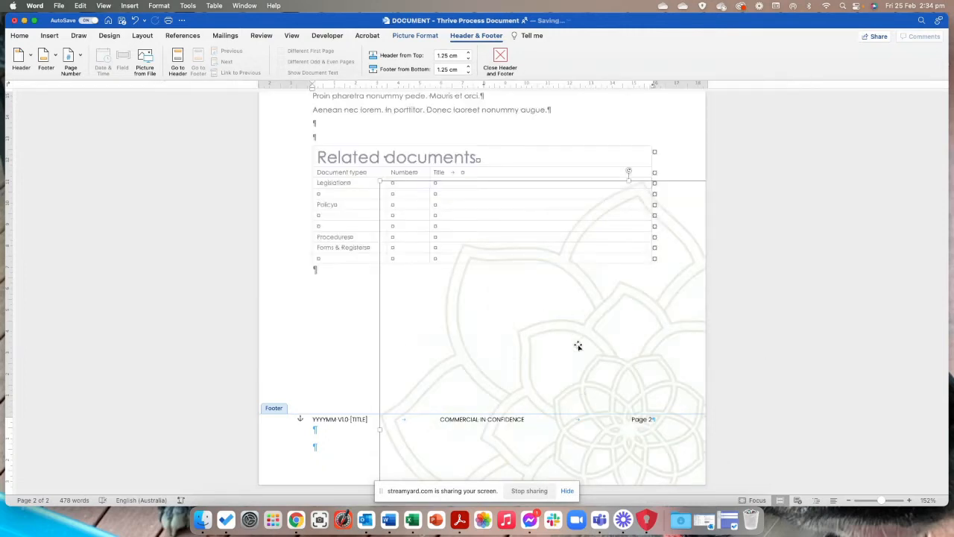
Step: Start replacing the footer background graphic from a file and open the TAS_NEW LOGOS_SOCIAL MEDIA folder inside 02 - Logos
{"action": "right_click", "coordinate": [578, 346]}
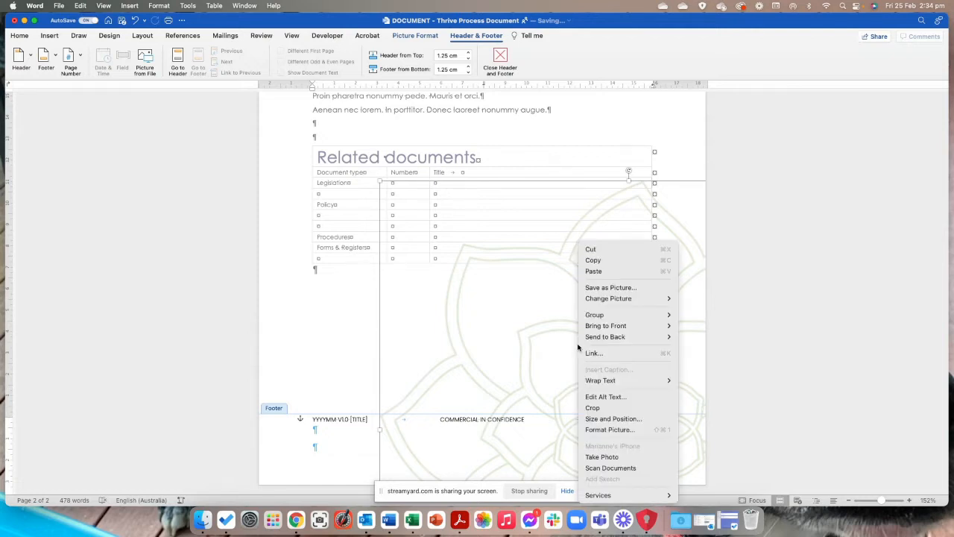
{"action": "mouse_move", "coordinate": [663, 298]}
{"action": "left_click", "coordinate": [722, 302]}
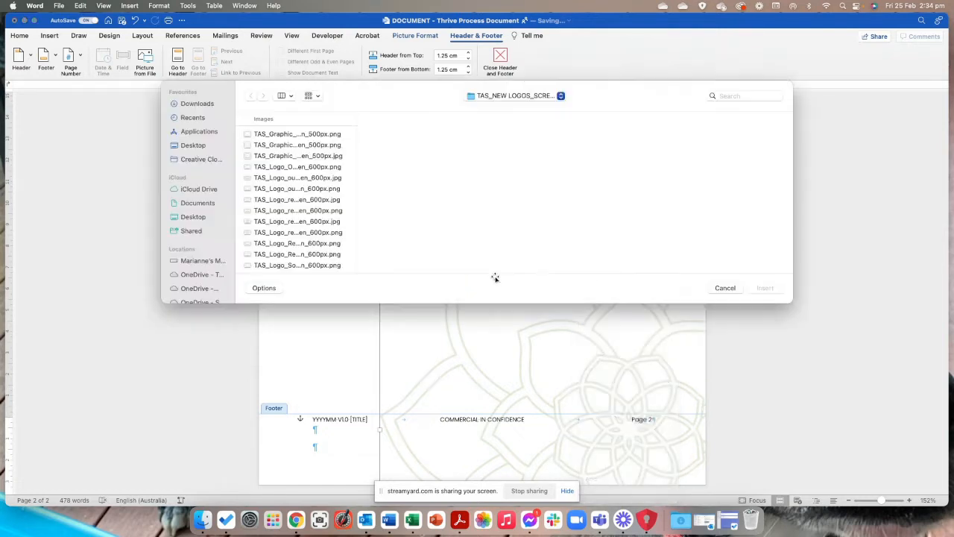
{"action": "left_click", "coordinate": [527, 98]}
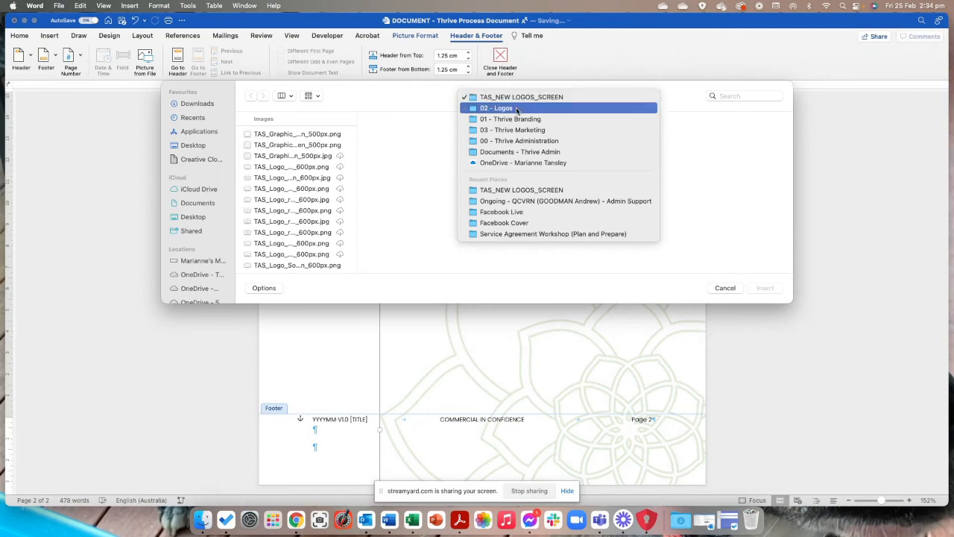
{"action": "left_click", "coordinate": [522, 108]}
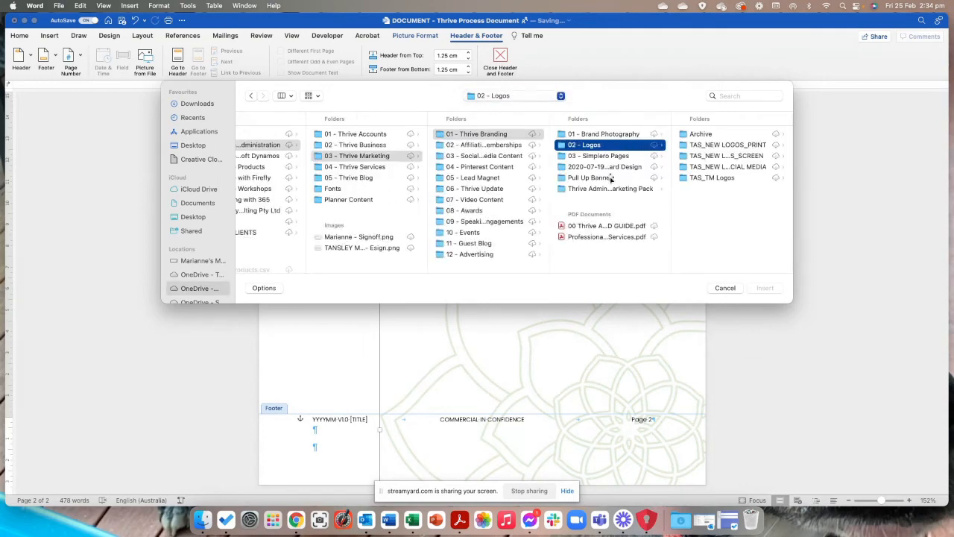
{"action": "left_click", "coordinate": [732, 167]}
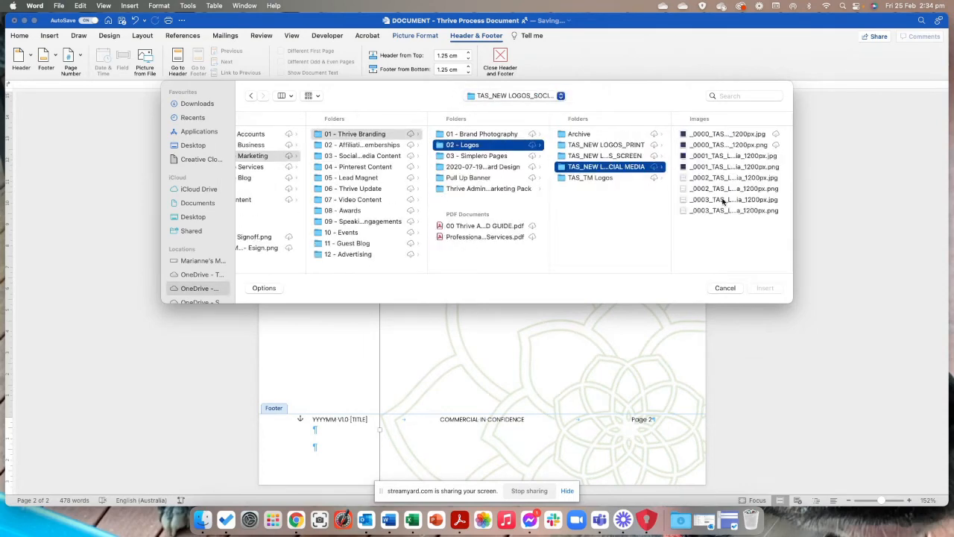
Step: Preview the reversed, solid and outline logo files in the TAS_NEW LOGOS_SOCIAL MEDIA folder
{"action": "left_click", "coordinate": [727, 134]}
{"action": "left_click", "coordinate": [611, 146]}
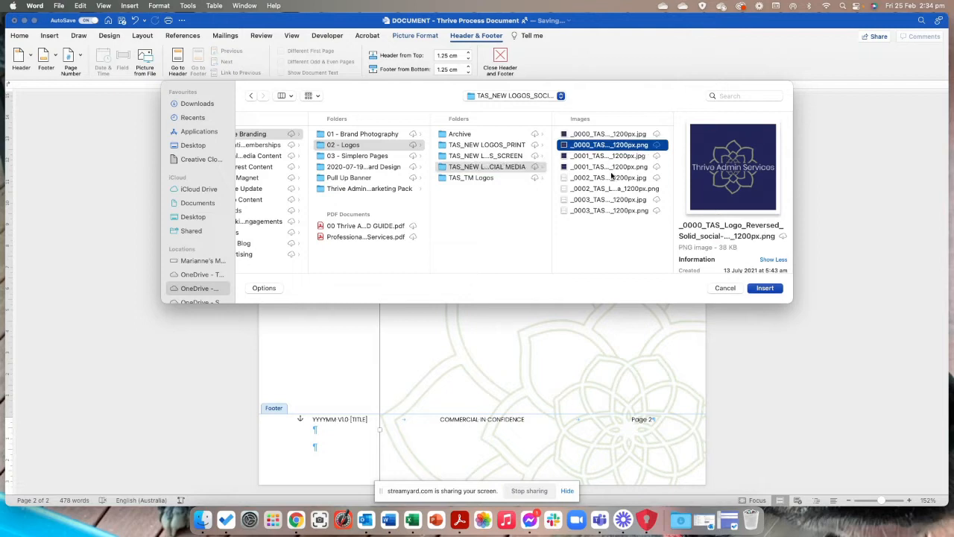
{"action": "left_click", "coordinate": [611, 168]}
{"action": "left_click", "coordinate": [614, 179]}
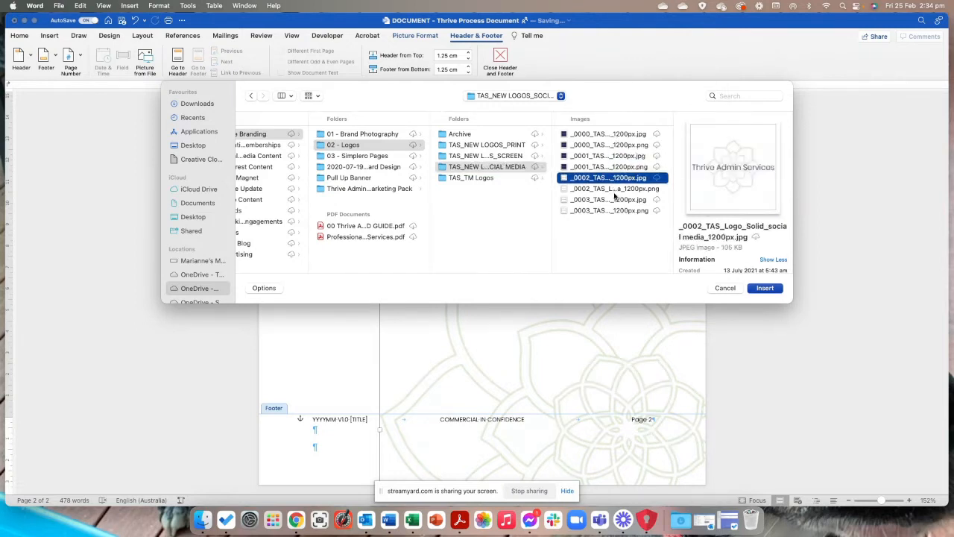
{"action": "left_click", "coordinate": [615, 189]}
{"action": "left_click", "coordinate": [616, 200]}
{"action": "left_click", "coordinate": [616, 211]}
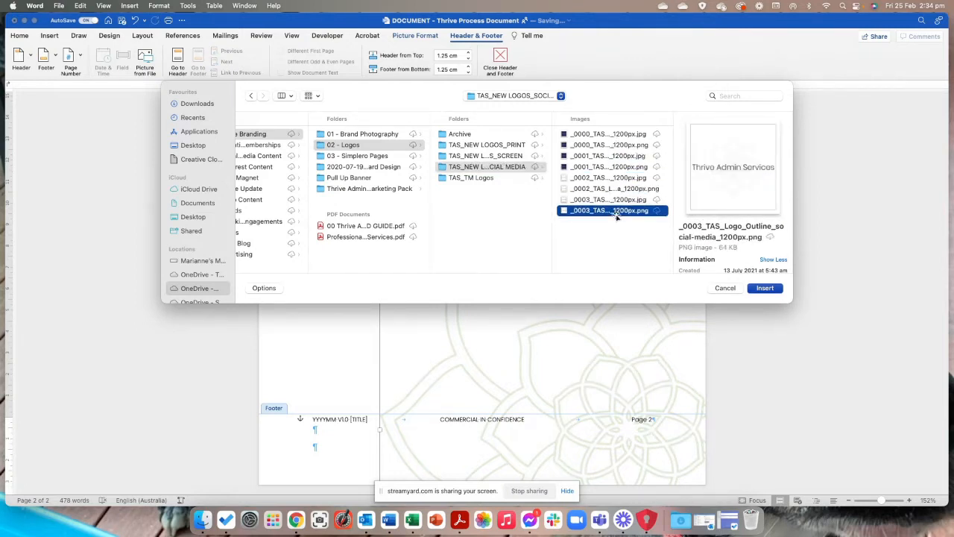
Step: Replace the footer background graphic with TAS_Graphic_solid_white back_screen_500px.jpg from the TAS_NEW LOGOS_SCREEN folder, previewing the other files there first
{"action": "left_click", "coordinate": [506, 157]}
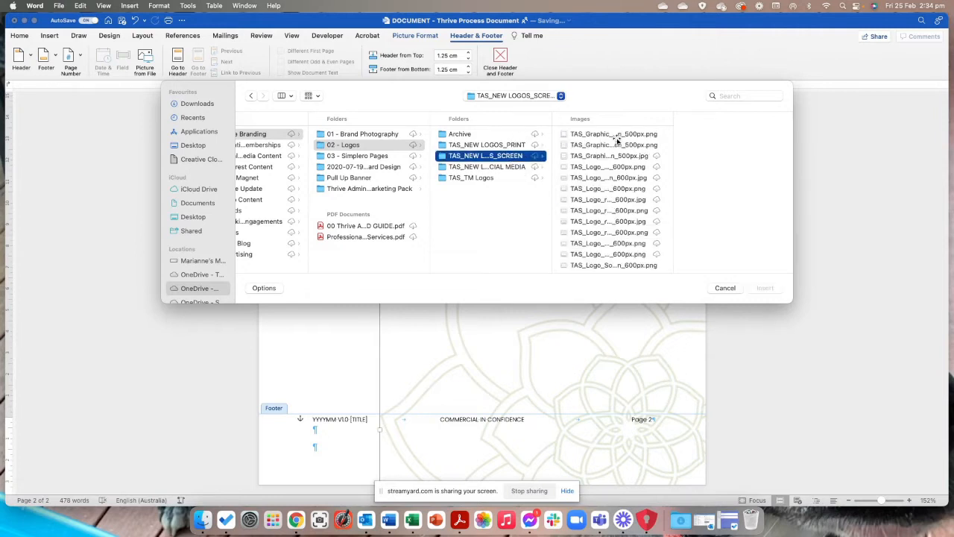
{"action": "left_click", "coordinate": [618, 135]}
{"action": "key", "text": "Down"}
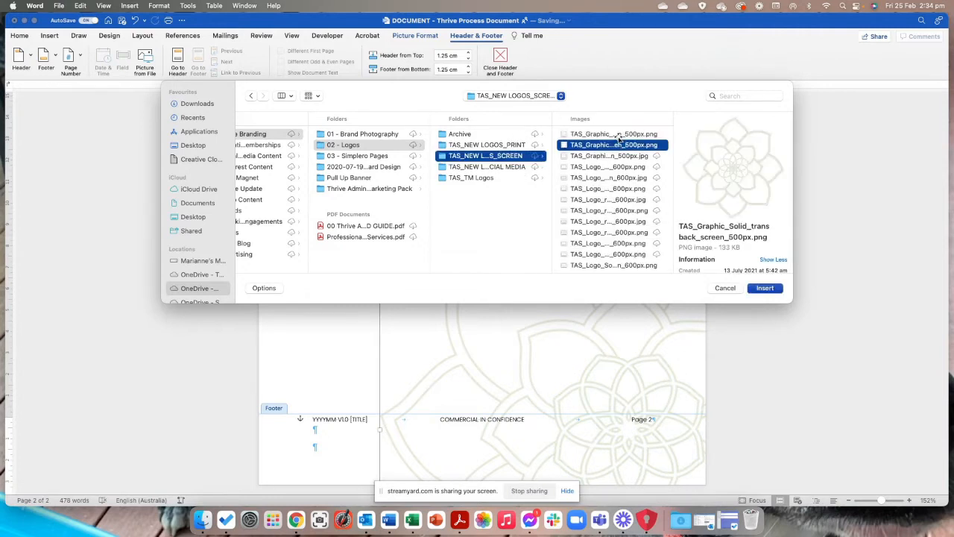
{"action": "left_click", "coordinate": [624, 264]}
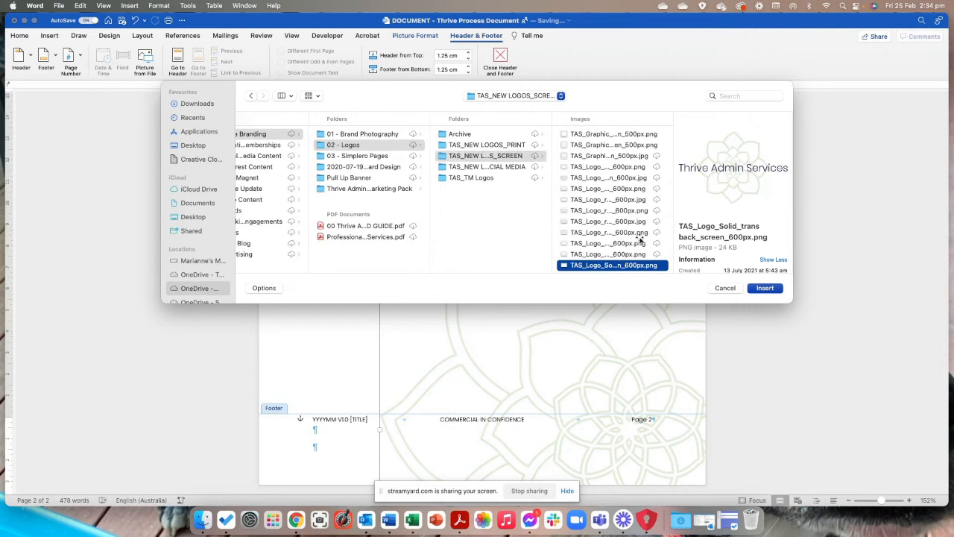
{"action": "key", "text": "Up"}
{"action": "key", "text": "Up"}
{"action": "key", "text": "Up"}
{"action": "key", "text": "Up"}
{"action": "key", "text": "Up"}
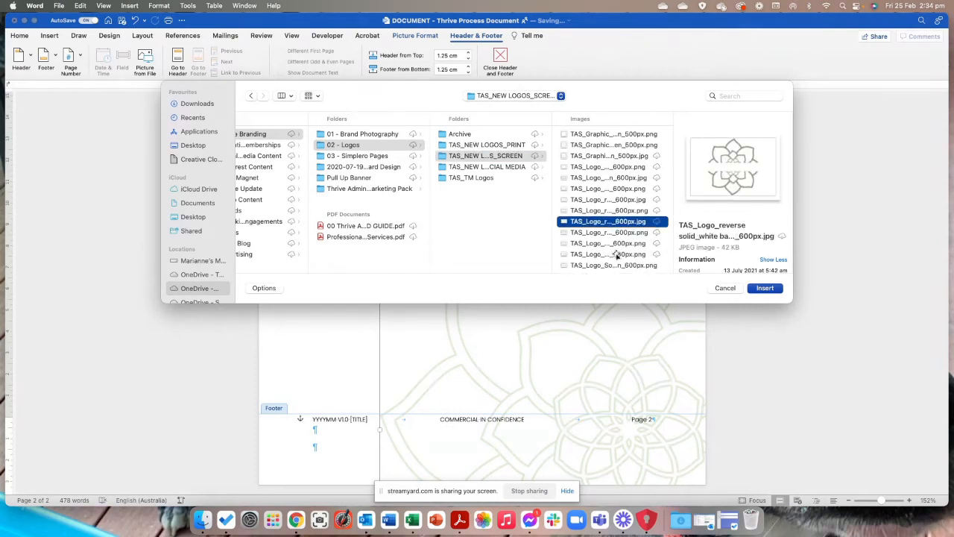
{"action": "key", "text": "Up"}
{"action": "key", "text": "Up"}
{"action": "key", "text": "Up"}
{"action": "key", "text": "Up"}
{"action": "key", "text": "Up"}
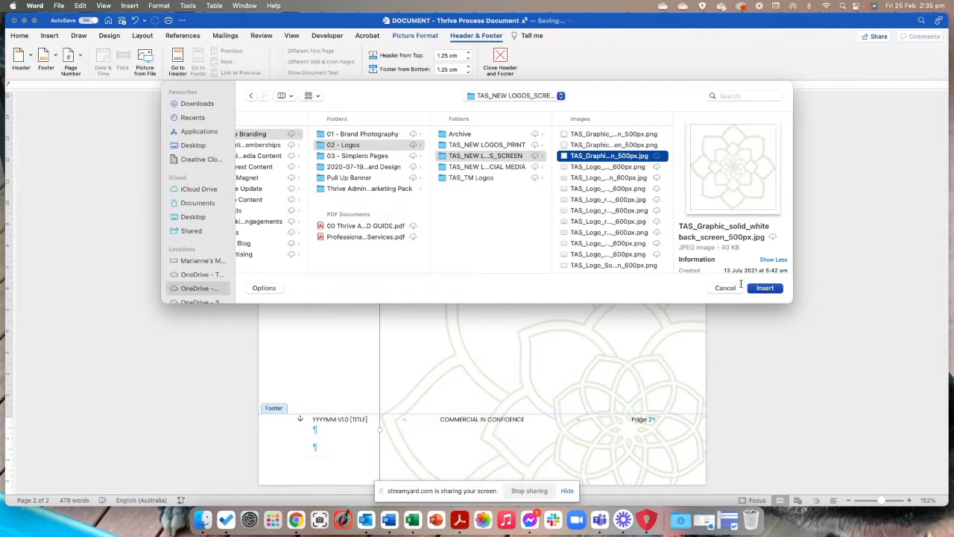
{"action": "left_click", "coordinate": [765, 288]}
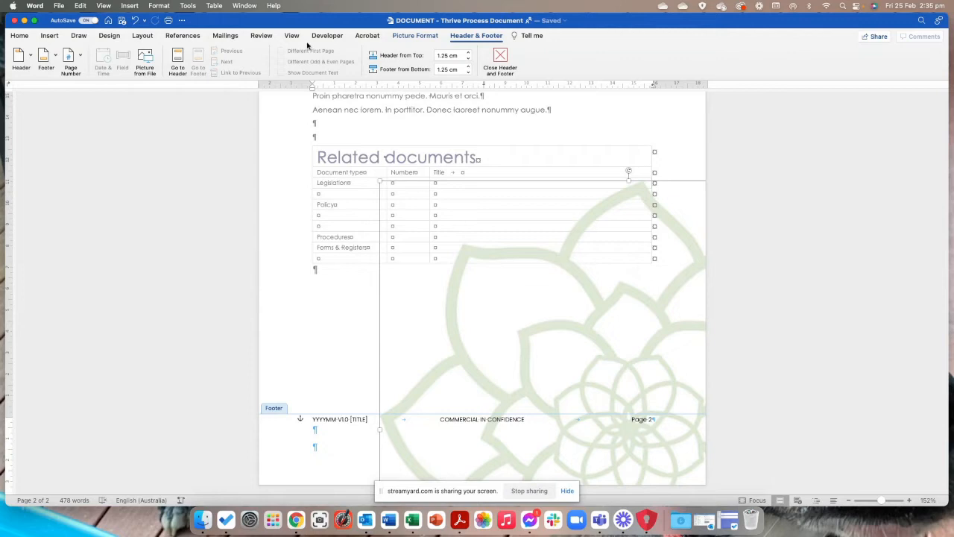
Step: Set the footer background graphic's text wrapping to In Front of Text
{"action": "left_click", "coordinate": [431, 35]}
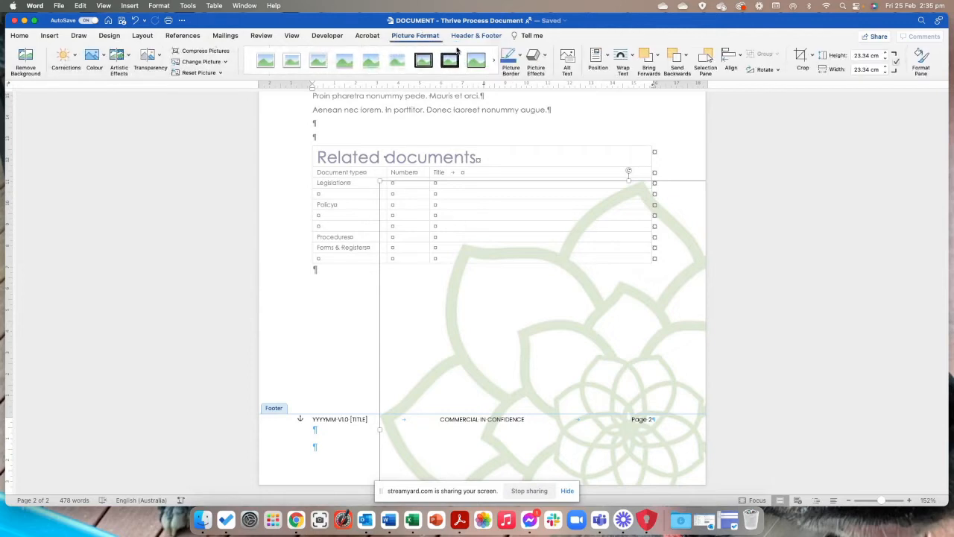
{"action": "left_click", "coordinate": [634, 58]}
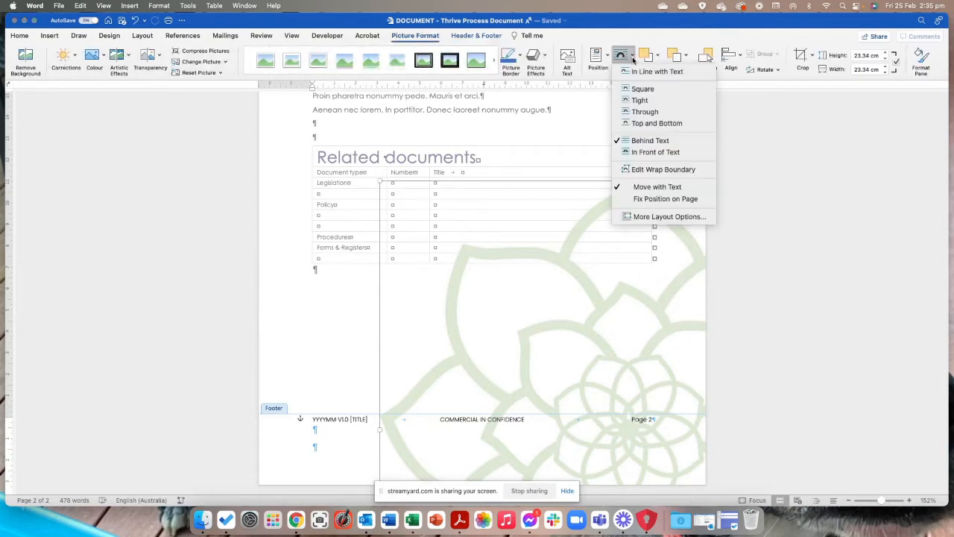
{"action": "left_click", "coordinate": [655, 153]}
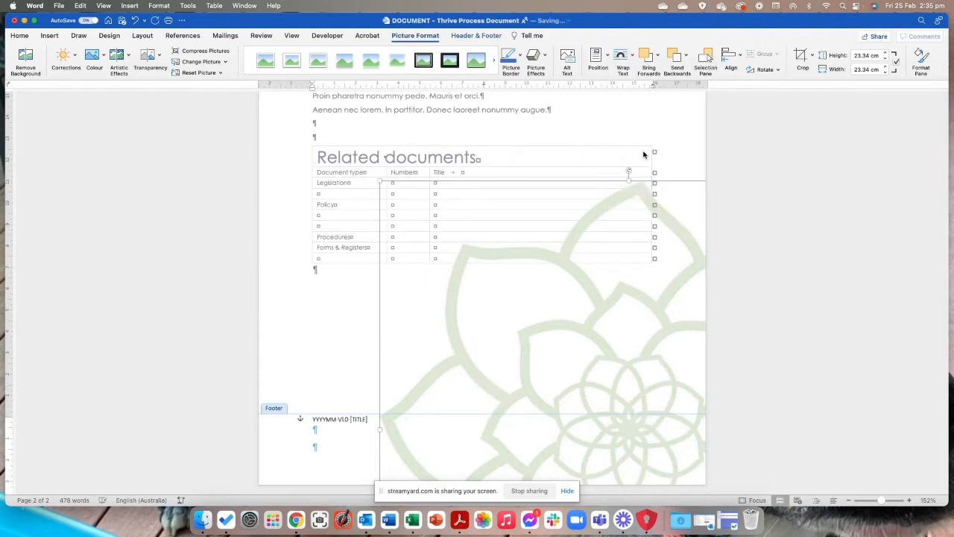
Step: Delete the empty paragraphs beneath the footer text on page 2
{"action": "left_click", "coordinate": [335, 421]}
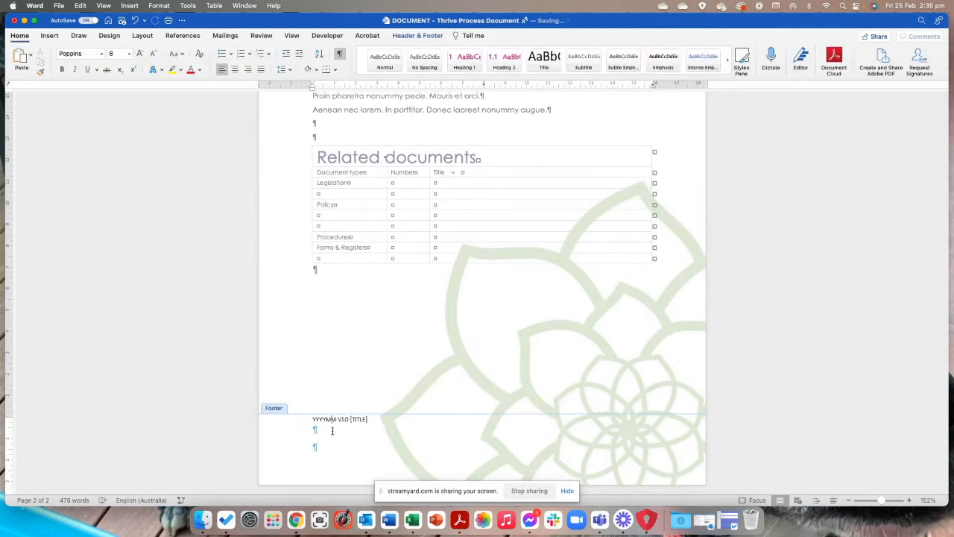
{"action": "key", "text": "BackSpace"}
{"action": "key", "text": "BackSpace"}
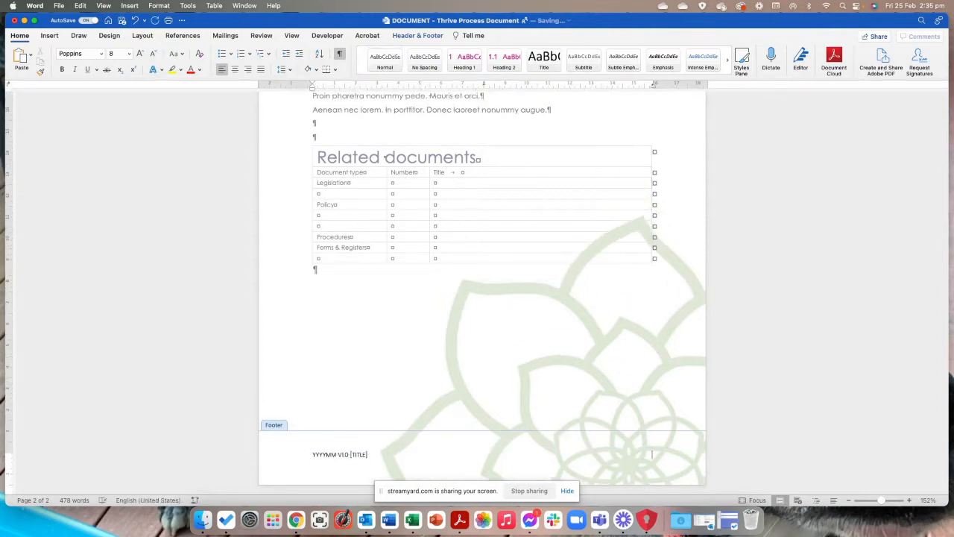
Step: Move the background graphic up so it is roughly centred over the Related documents table
{"action": "left_click_drag", "start_coordinate": [584, 355], "coordinate": [445, 85]}
{"action": "left_click_drag", "start_coordinate": [440, 152], "coordinate": [468, 120]}
{"action": "left_click", "coordinate": [567, 490]}
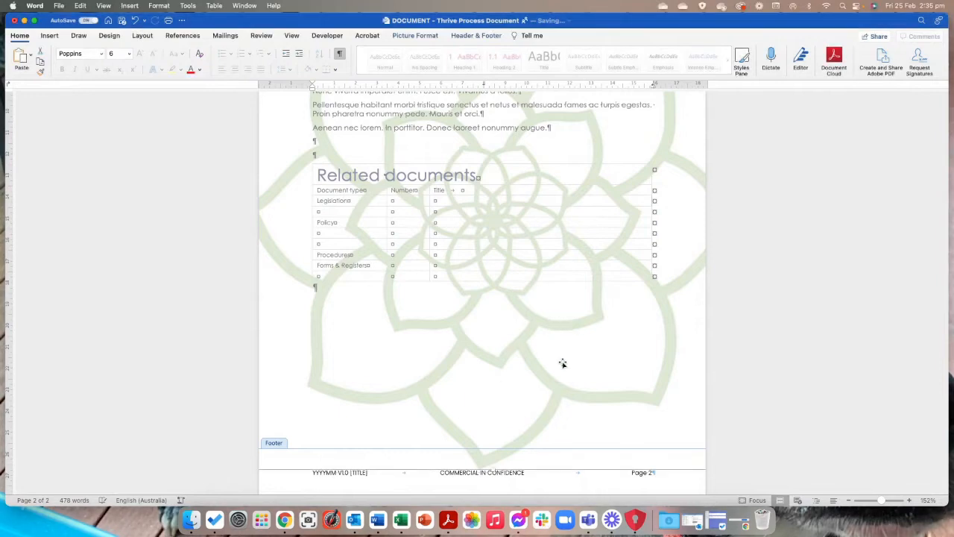
{"action": "mouse_move", "coordinate": [562, 363]}
{"action": "left_mouse_down"}
{"action": "mouse_move", "coordinate": [557, 409]}
{"action": "mouse_move", "coordinate": [565, 370]}
{"action": "left_mouse_up"}
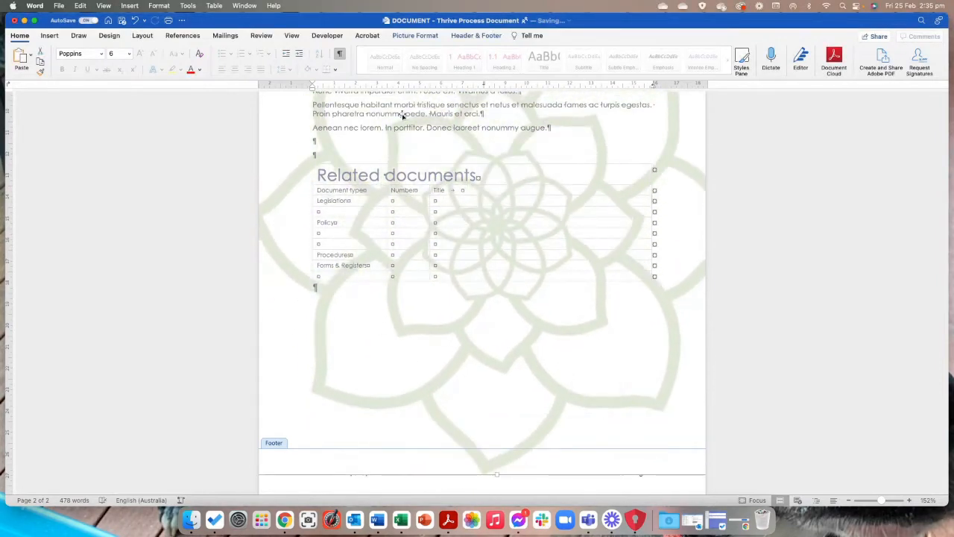
Step: Set the background graphic's text wrapping to Behind Text and shift it so it runs off page 2's right edge
{"action": "left_click", "coordinate": [416, 36]}
{"action": "left_click", "coordinate": [634, 57]}
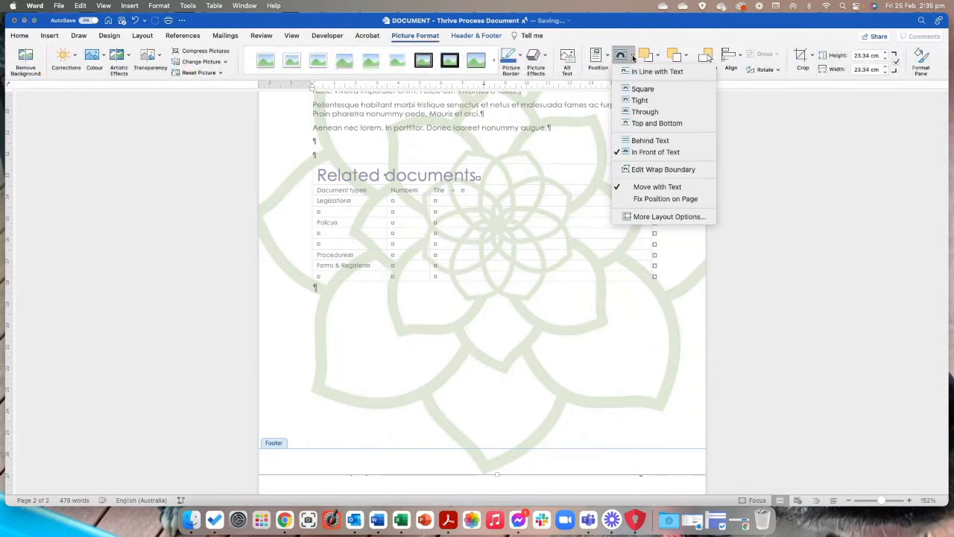
{"action": "left_click", "coordinate": [638, 141]}
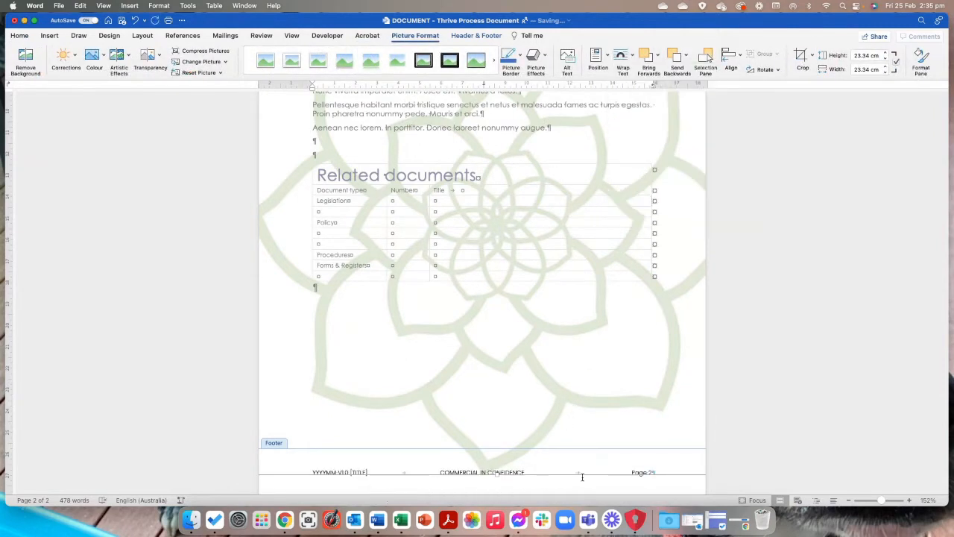
{"action": "left_click_drag", "start_coordinate": [548, 277], "coordinate": [780, 389]}
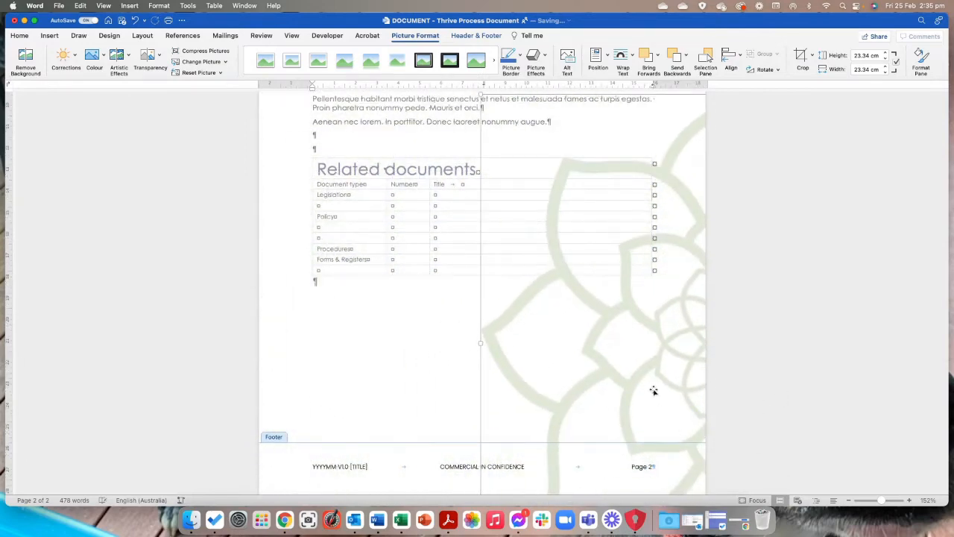
{"action": "left_click_drag", "start_coordinate": [653, 391], "coordinate": [639, 348]}
{"action": "scroll", "coordinate": [646, 422], "scroll_direction": "up", "scroll_amount": 5}
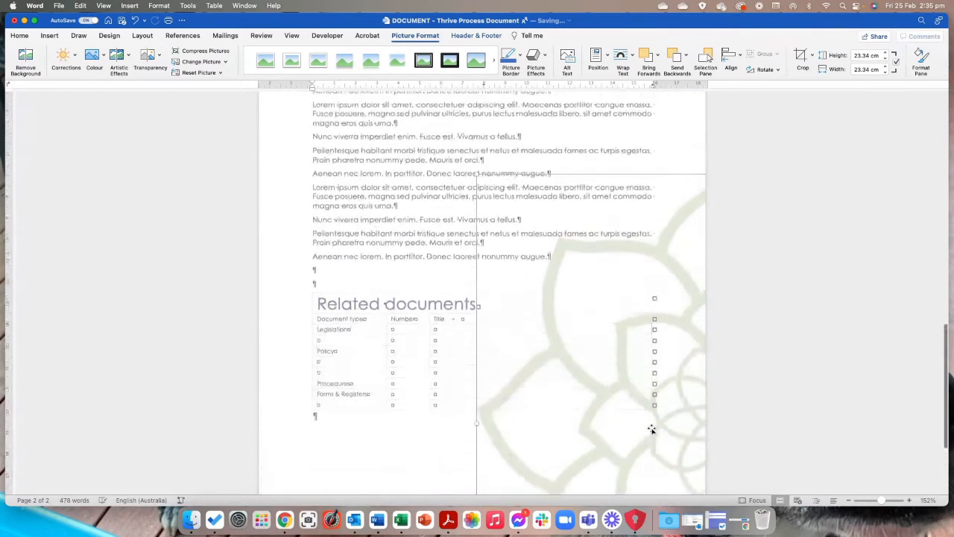
{"action": "left_click_drag", "start_coordinate": [671, 443], "coordinate": [628, 341]}
{"action": "scroll", "coordinate": [629, 341], "scroll_direction": "up", "scroll_amount": 5}
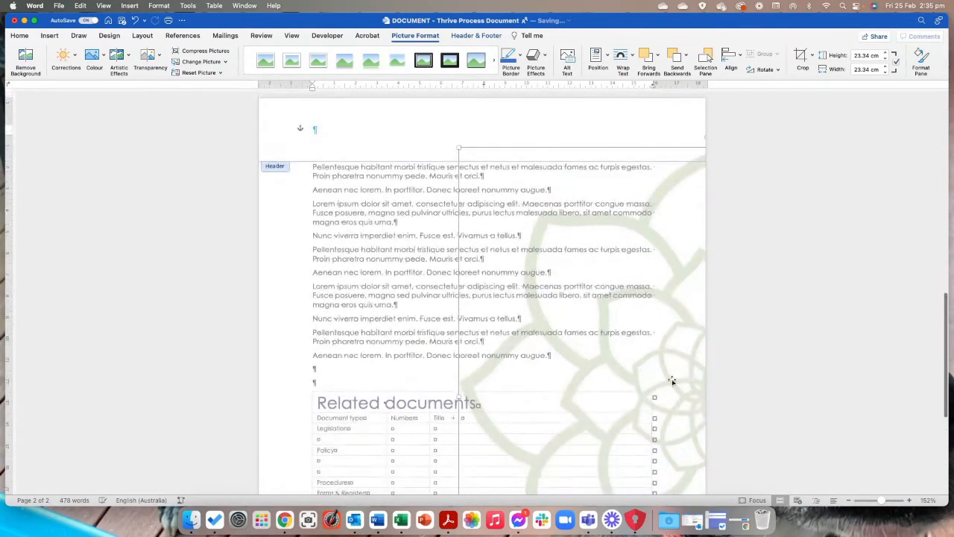
Step: Enlarge the background graphic proportionally to about 29.7 cm wide and high
{"action": "left_click_drag", "start_coordinate": [458, 147], "coordinate": [411, 118]}
{"action": "scroll", "coordinate": [461, 432], "scroll_direction": "down", "scroll_amount": 5}
{"action": "scroll", "coordinate": [399, 405], "scroll_direction": "up", "scroll_amount": 1}
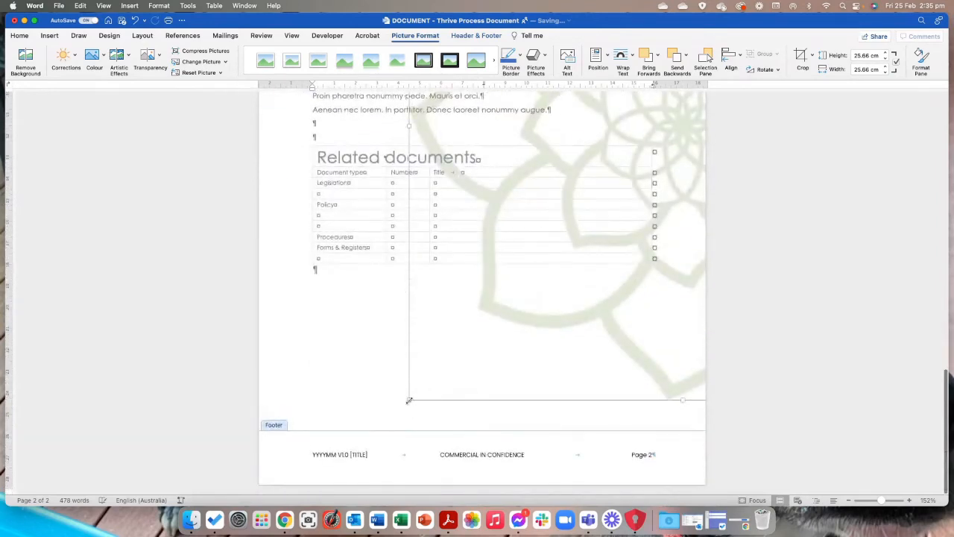
{"action": "left_click_drag", "start_coordinate": [409, 400], "coordinate": [323, 480]}
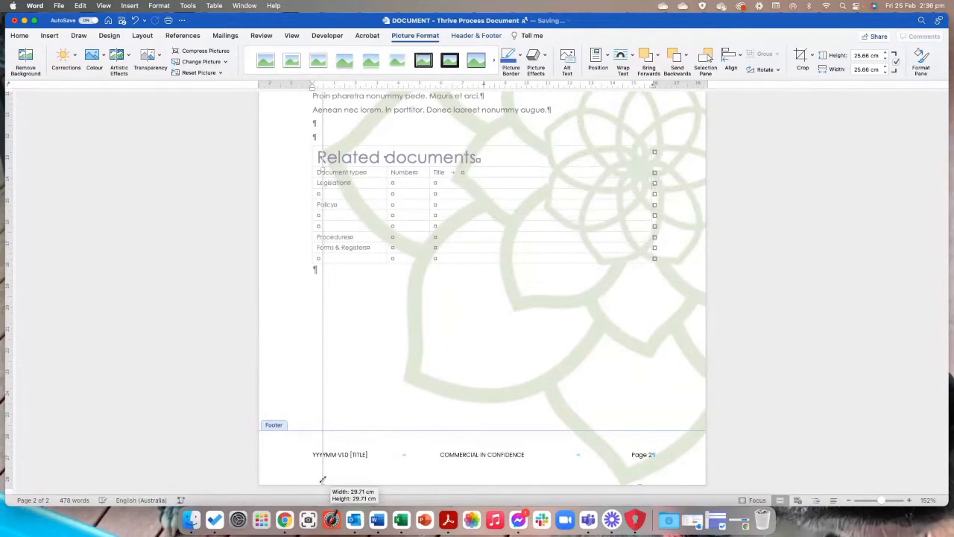
Step: Position the enlarged background graphic in page 2's lower-right corner, running off the right and bottom page edges
{"action": "left_click_drag", "start_coordinate": [618, 345], "coordinate": [687, 348]}
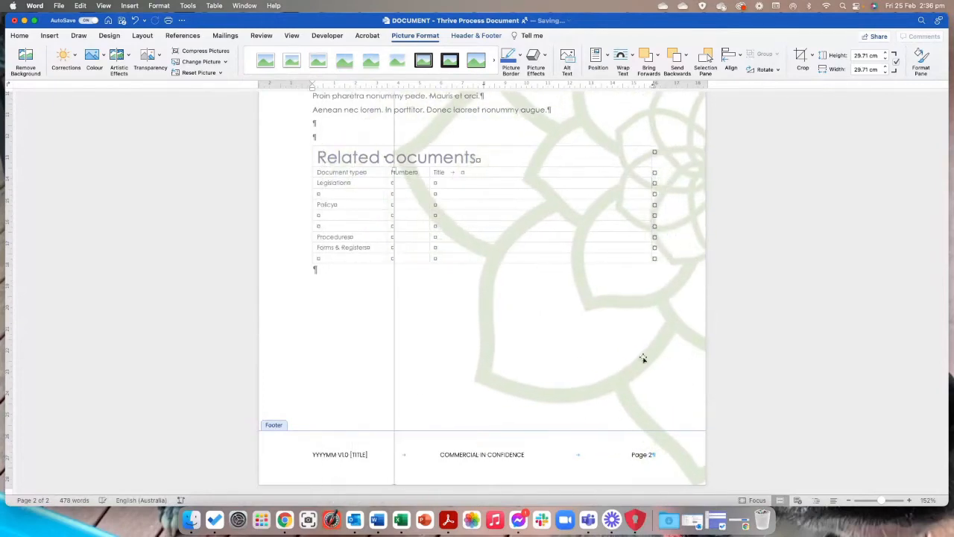
{"action": "scroll", "coordinate": [543, 428], "scroll_direction": "up", "scroll_amount": 15}
{"action": "scroll", "coordinate": [554, 417], "scroll_direction": "down", "scroll_amount": 8}
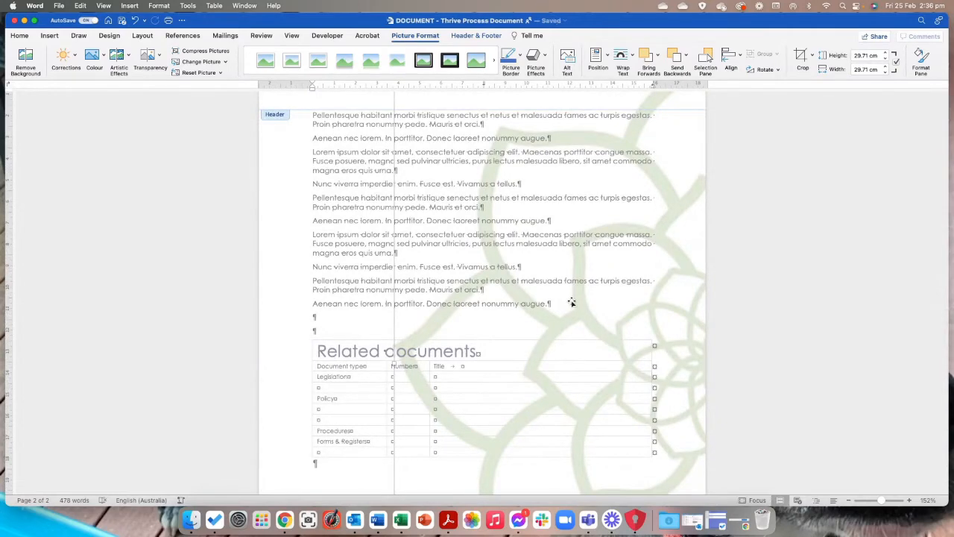
{"action": "scroll", "coordinate": [567, 348], "scroll_direction": "down", "scroll_amount": 3}
{"action": "scroll", "coordinate": [566, 348], "scroll_direction": "down", "scroll_amount": 5}
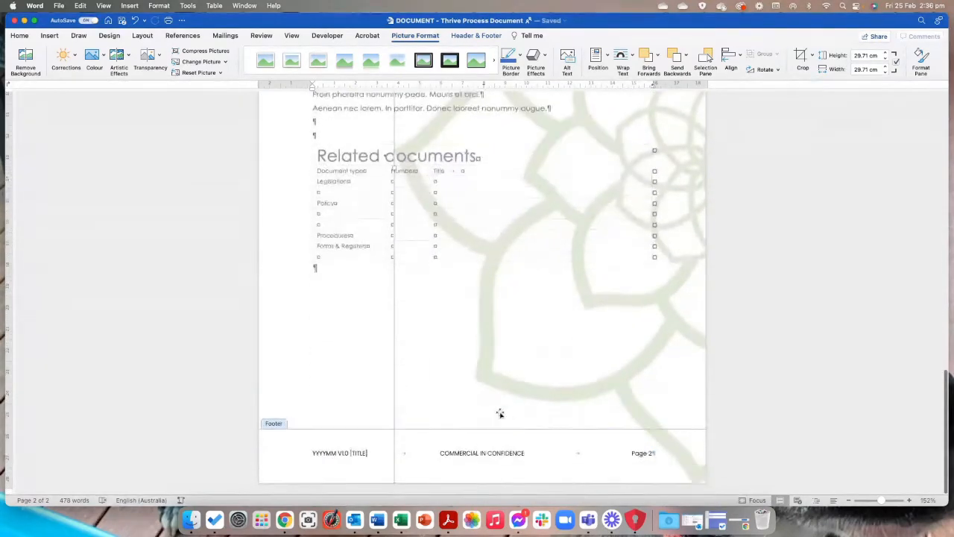
{"action": "scroll", "coordinate": [486, 351], "scroll_direction": "up", "scroll_amount": 10}
{"action": "left_click_drag", "start_coordinate": [464, 151], "coordinate": [574, 394]}
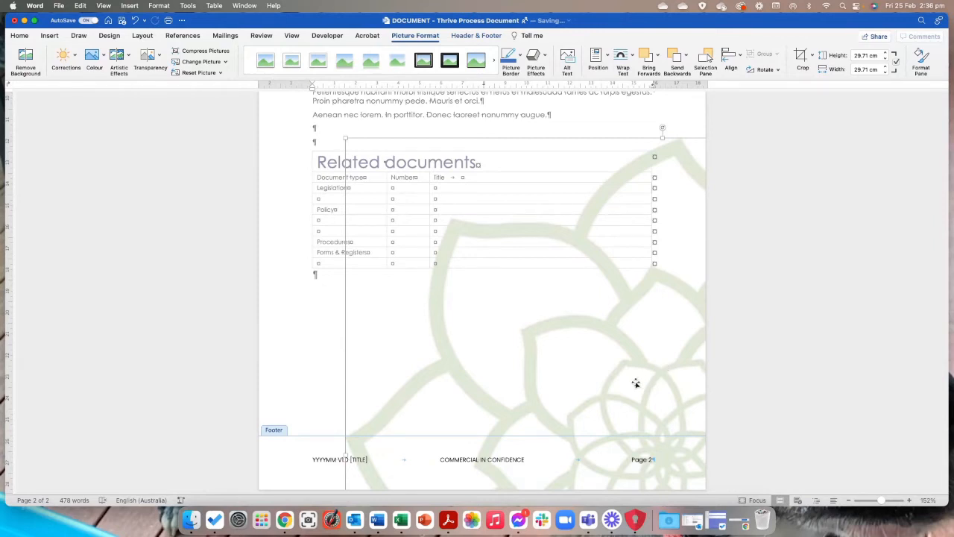
Step: Fade the background graphic with picture transparency, trying the sixth and fourth presets before applying the fifth
{"action": "scroll", "coordinate": [633, 365], "scroll_direction": "up", "scroll_amount": 3}
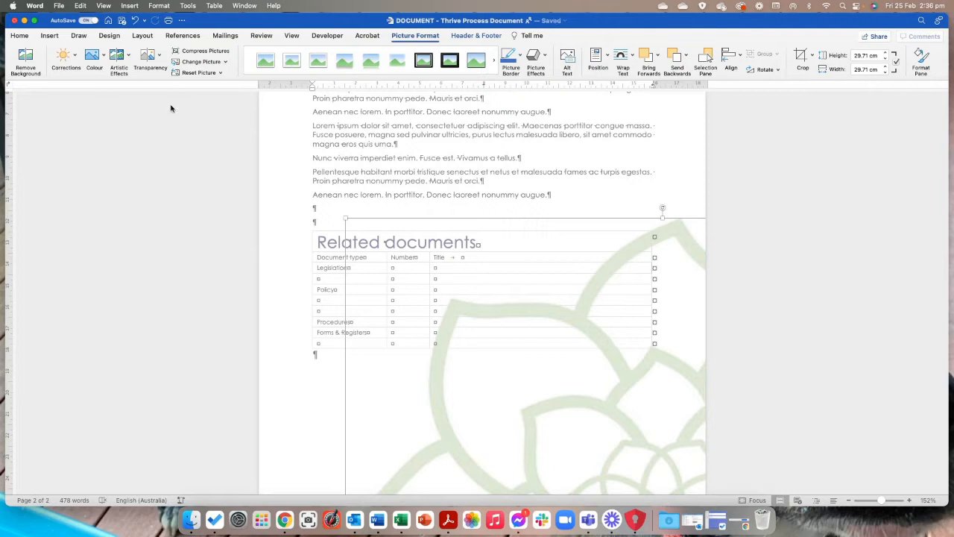
{"action": "left_click", "coordinate": [157, 58]}
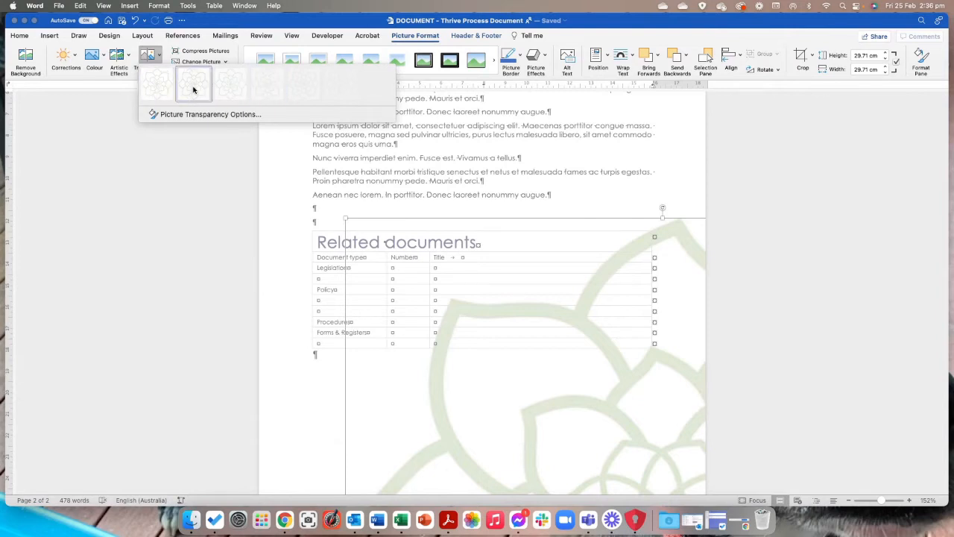
{"action": "left_click", "coordinate": [337, 89]}
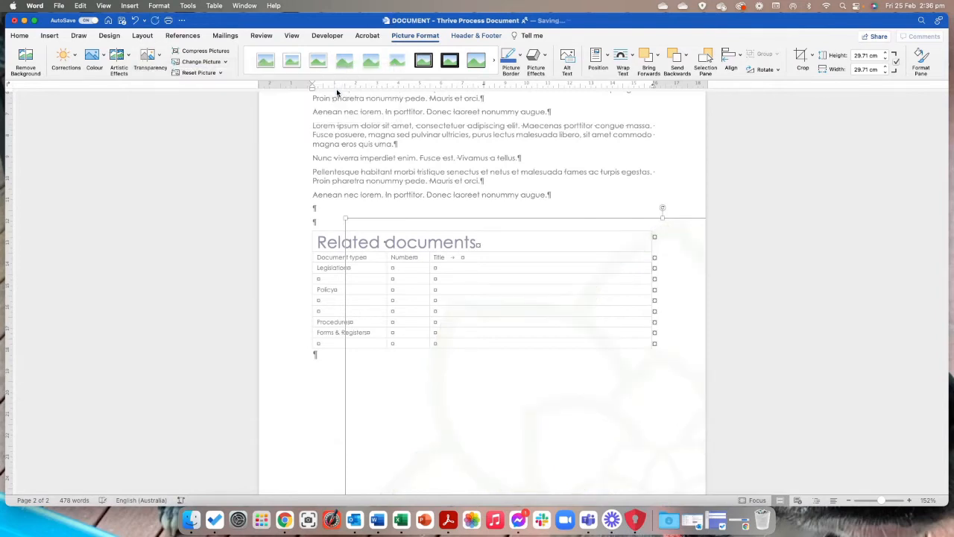
{"action": "left_click", "coordinate": [161, 58]}
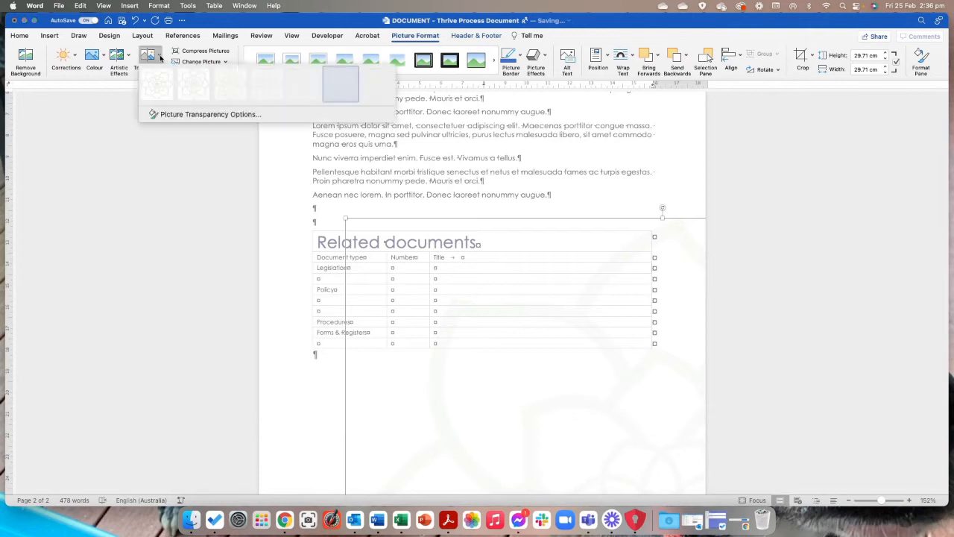
{"action": "left_click", "coordinate": [256, 88]}
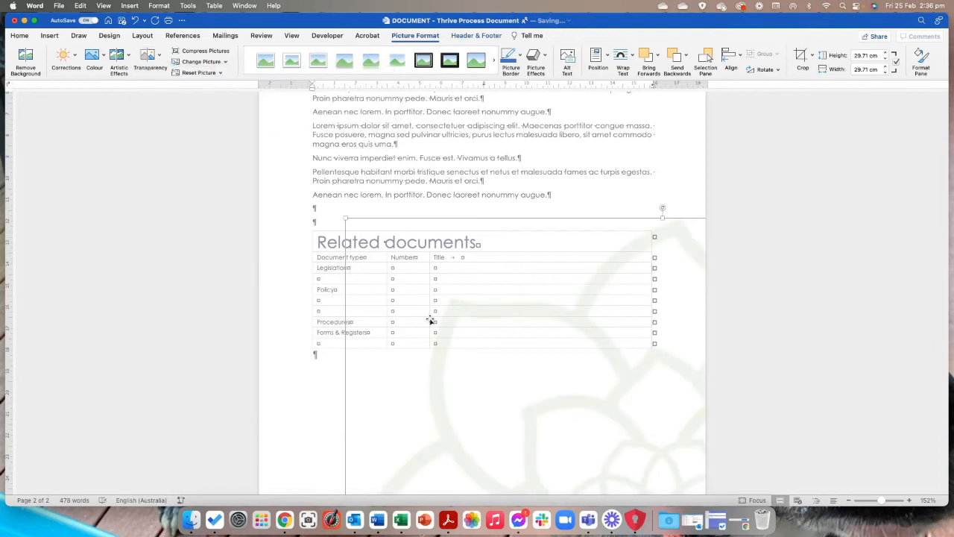
{"action": "left_click", "coordinate": [160, 57]}
{"action": "left_click", "coordinate": [298, 87]}
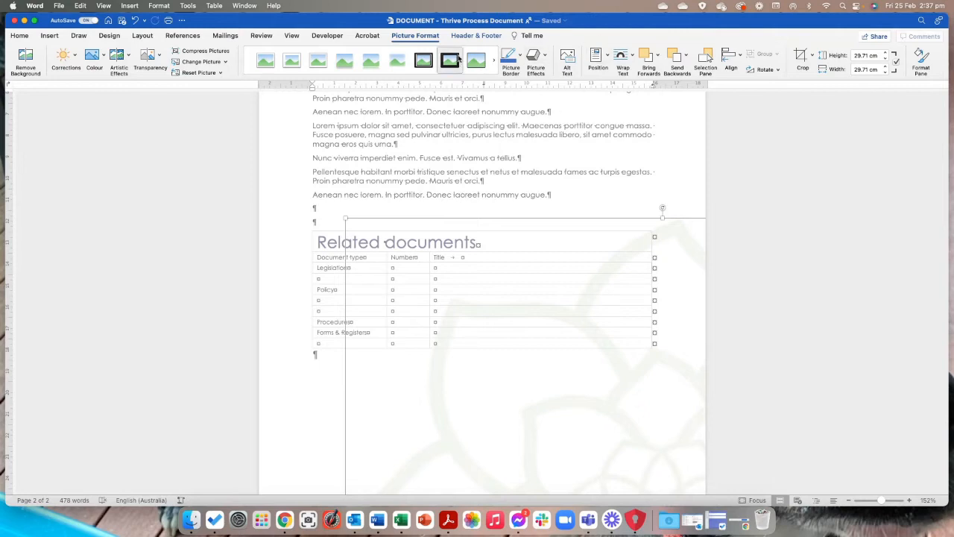
Step: Close header and footer editing and check the faded graphic behind the page 2 content
{"action": "left_click", "coordinate": [475, 35]}
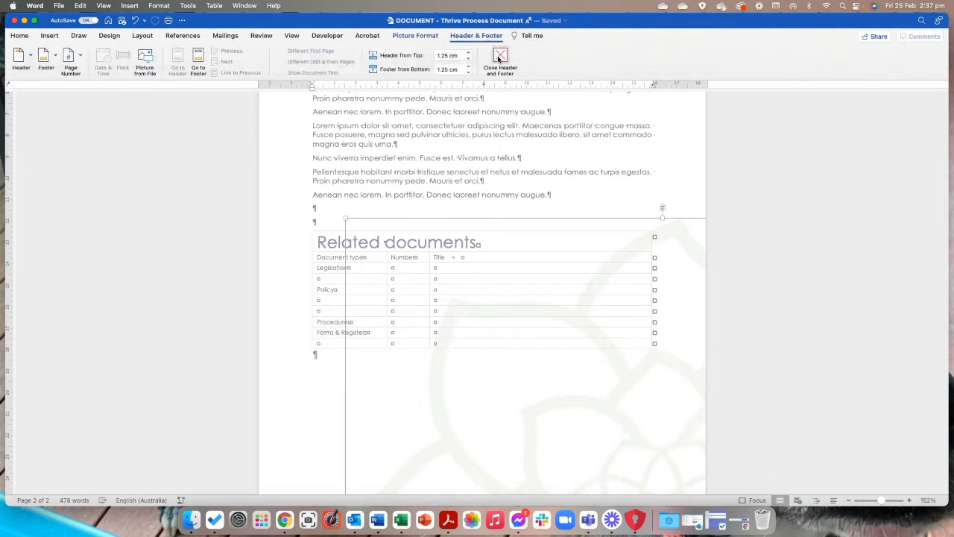
{"action": "double_click", "coordinate": [535, 355]}
{"action": "scroll", "coordinate": [535, 355], "scroll_direction": "down", "scroll_amount": 3}
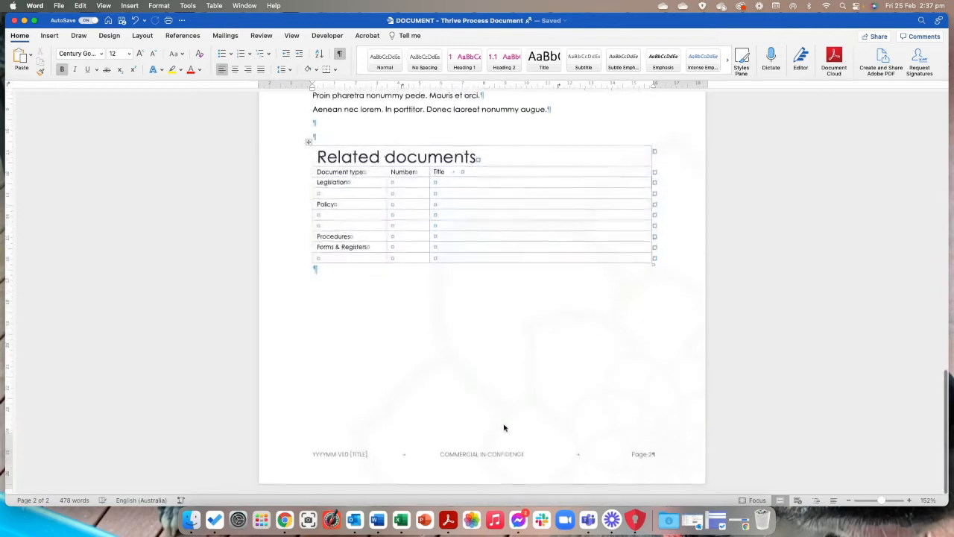
Step: Enlarge the logo in the first-page header proportionally, keeping it at the right margin, and close header and footer editing
{"action": "scroll", "coordinate": [542, 387], "scroll_direction": "up", "scroll_amount": 15}
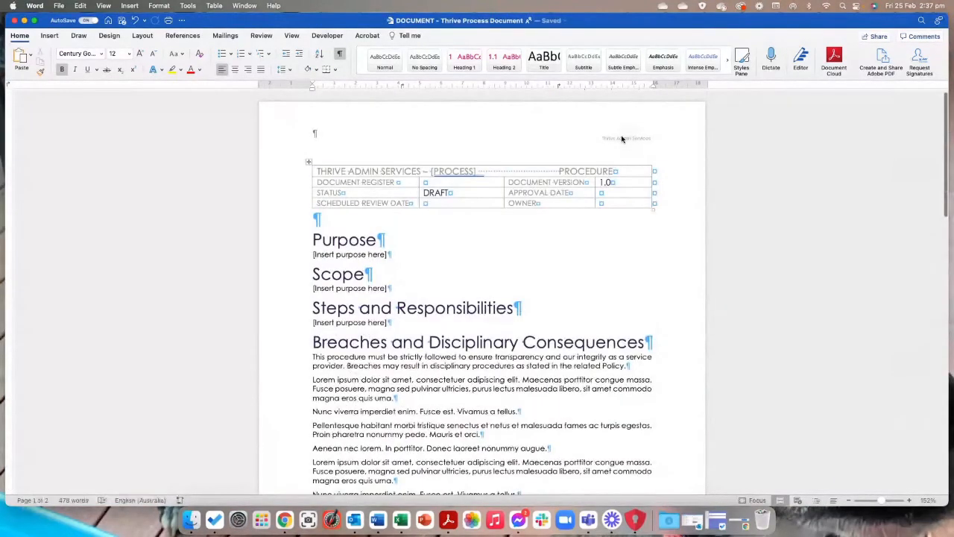
{"action": "double_click", "coordinate": [624, 137]}
{"action": "left_click", "coordinate": [621, 135]}
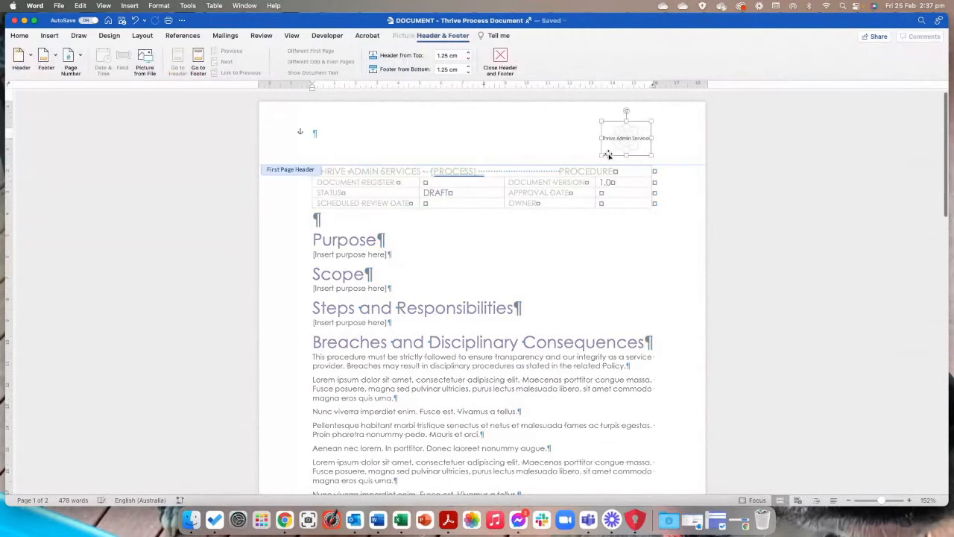
{"action": "left_click_drag", "start_coordinate": [603, 161], "coordinate": [555, 186]}
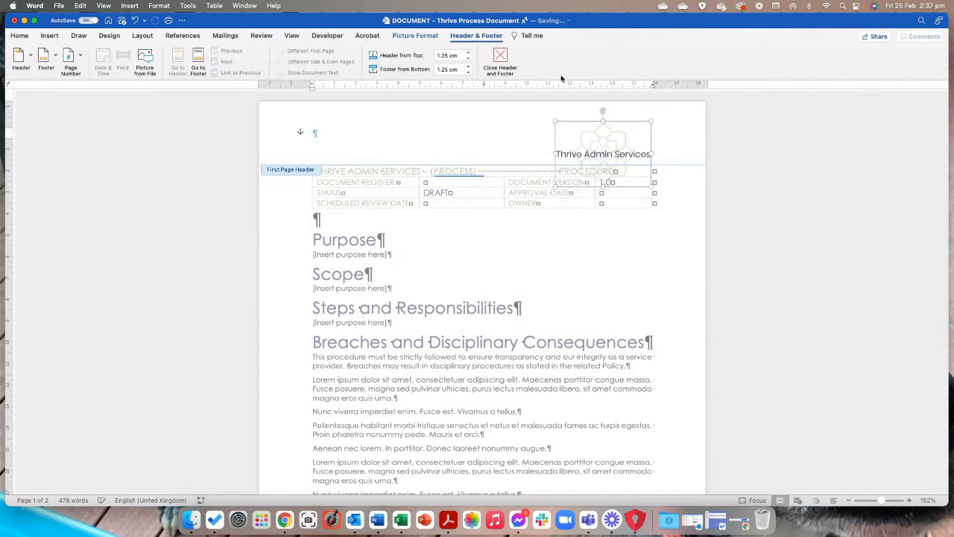
{"action": "left_click", "coordinate": [500, 60]}
Step: Try extending the first-page header area downward to clear the logo, check page 2's header, and undo the change
{"action": "left_click", "coordinate": [308, 161]}
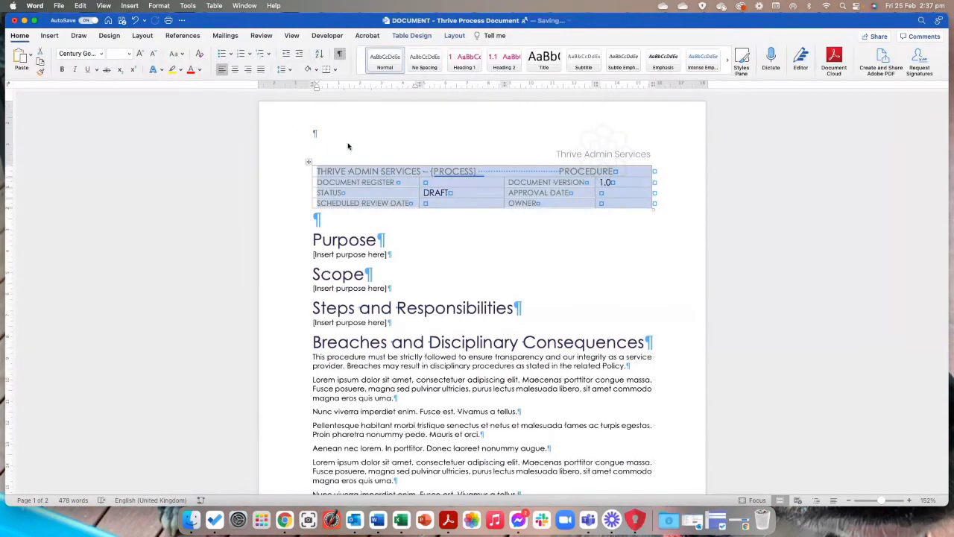
{"action": "double_click", "coordinate": [375, 126]}
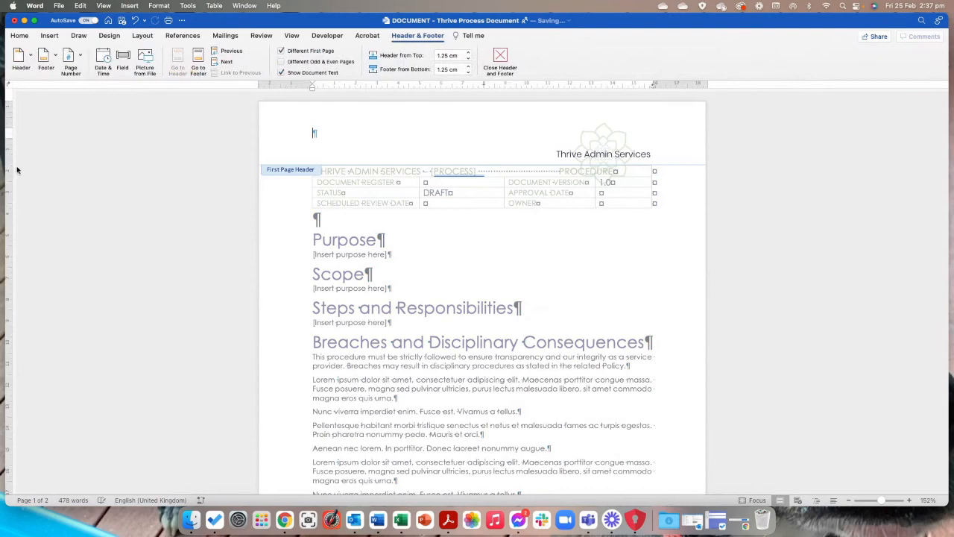
{"action": "left_click_drag", "start_coordinate": [7, 135], "coordinate": [8, 159]}
{"action": "scroll", "coordinate": [475, 252], "scroll_direction": "down", "scroll_amount": 15}
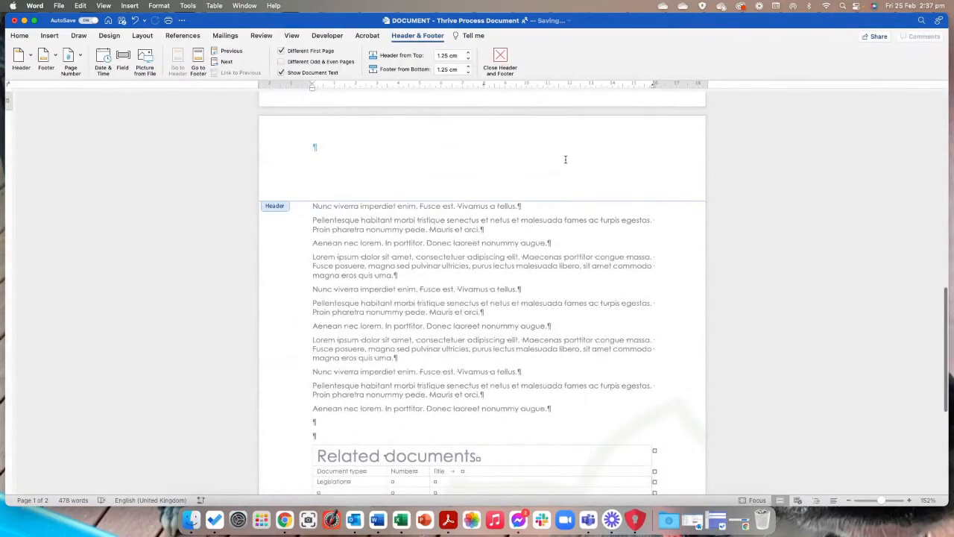
{"action": "scroll", "coordinate": [224, 164], "scroll_direction": "up", "scroll_amount": 15}
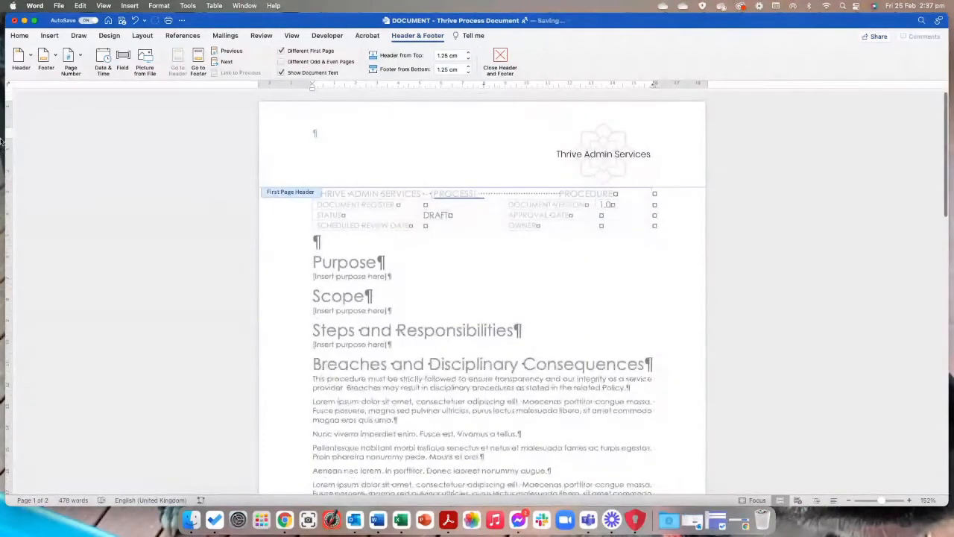
{"action": "key", "text": "super+z"}
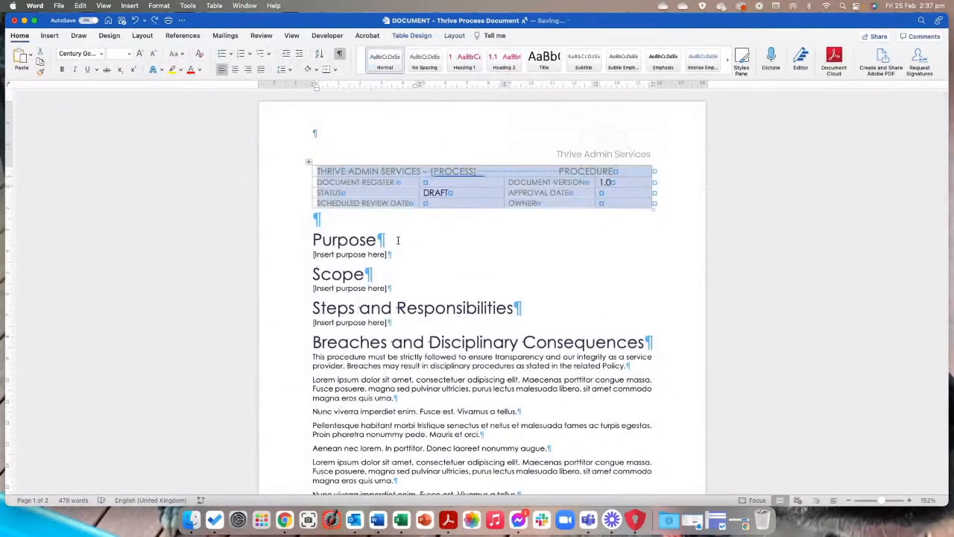
Step: Move the document details table down so it clears the logo and sits below the empty body paragraph
{"action": "left_click", "coordinate": [398, 240]}
{"action": "left_click_drag", "start_coordinate": [308, 164], "coordinate": [307, 187]}
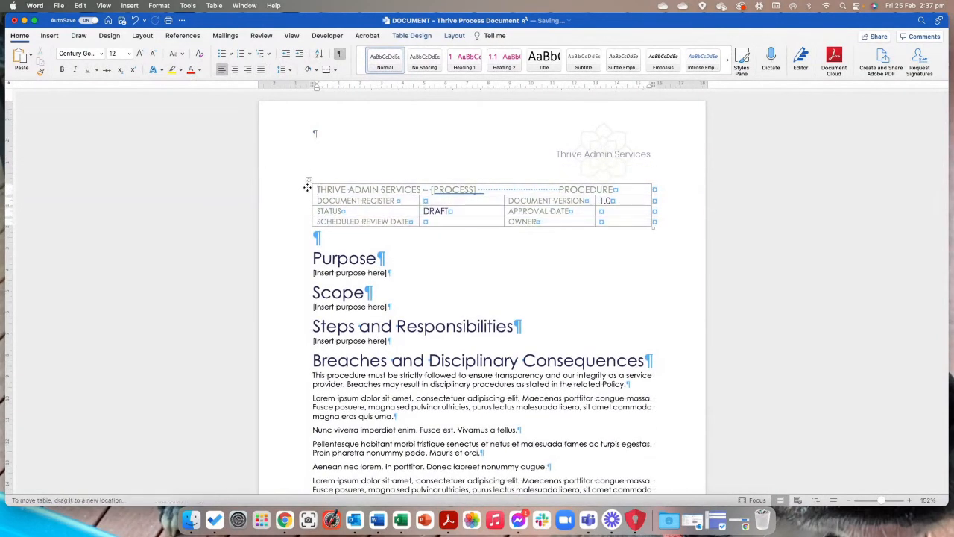
{"action": "left_click", "coordinate": [308, 180]}
{"action": "left_click", "coordinate": [308, 183]}
{"action": "left_click", "coordinate": [340, 55]}
{"action": "left_click", "coordinate": [340, 55]}
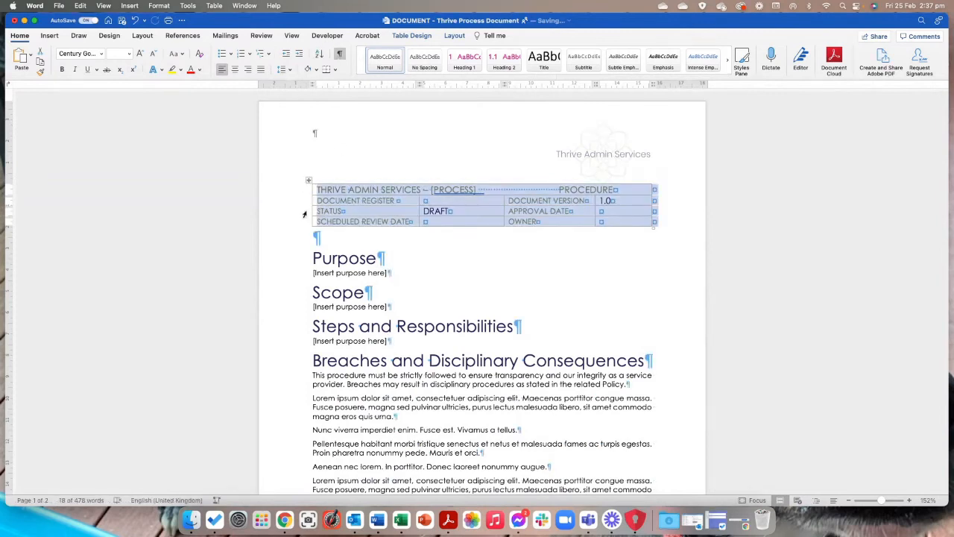
{"action": "left_click_drag", "start_coordinate": [308, 182], "coordinate": [308, 198]}
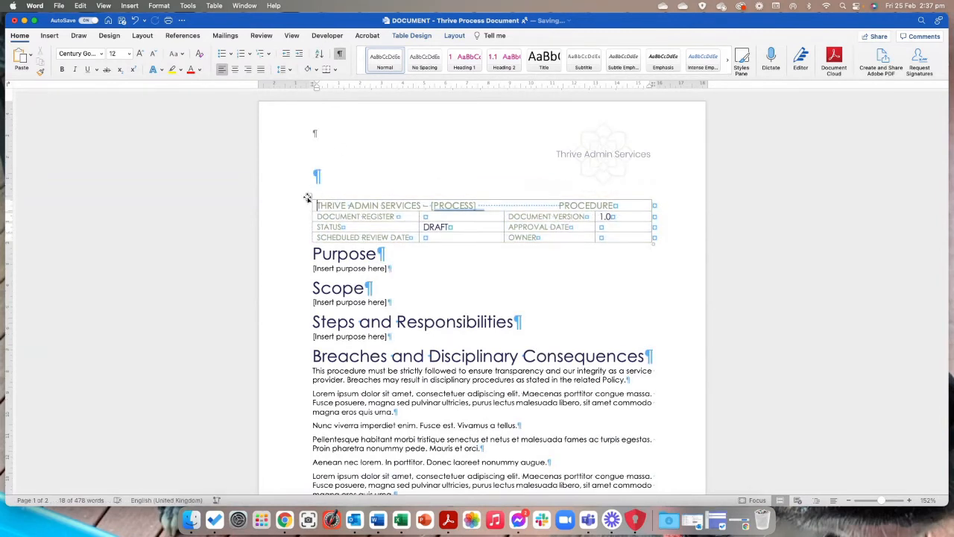
Step: Set the empty paragraph above the details table to 10 pt and reposition the table directly beneath it
{"action": "left_click", "coordinate": [317, 179]}
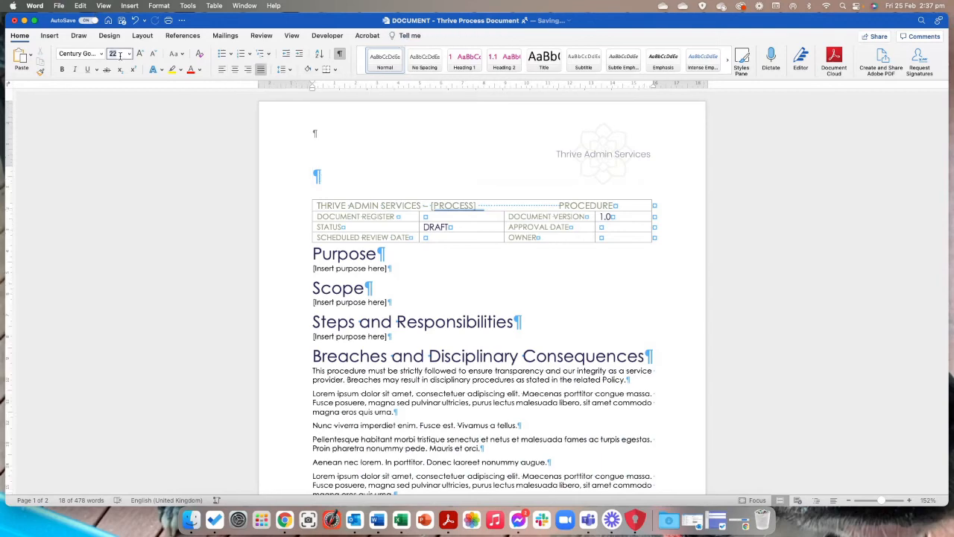
{"action": "type", "text": "1.0"}
{"action": "key", "text": "Return"}
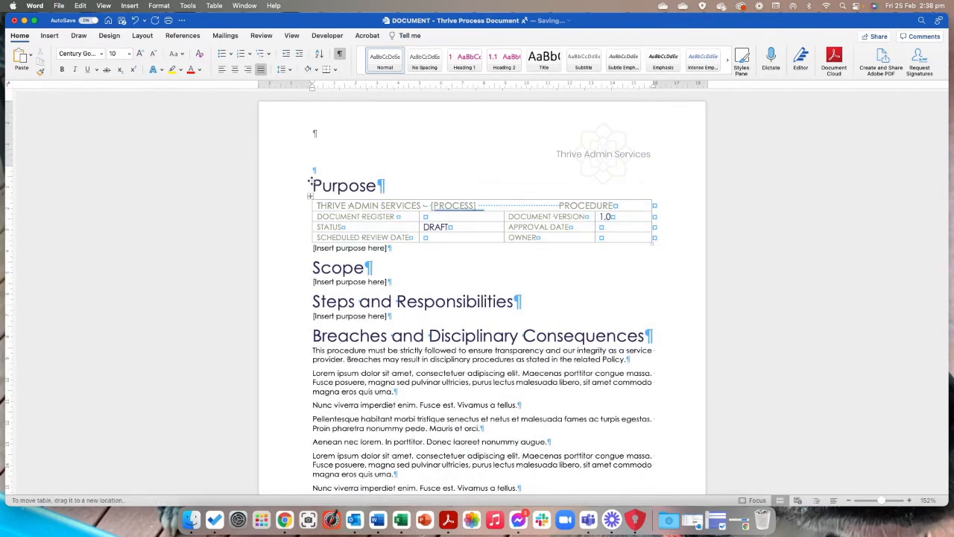
{"action": "left_click_drag", "start_coordinate": [311, 182], "coordinate": [311, 177]}
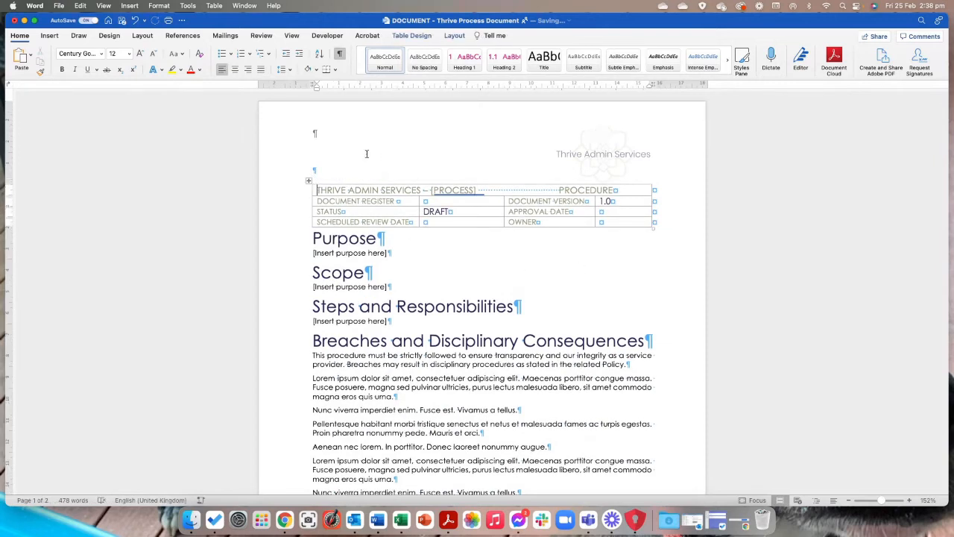
Step: Insert two line breaks in the empty paragraph above the details table and move the table below that paragraph
{"action": "left_click", "coordinate": [319, 167]}
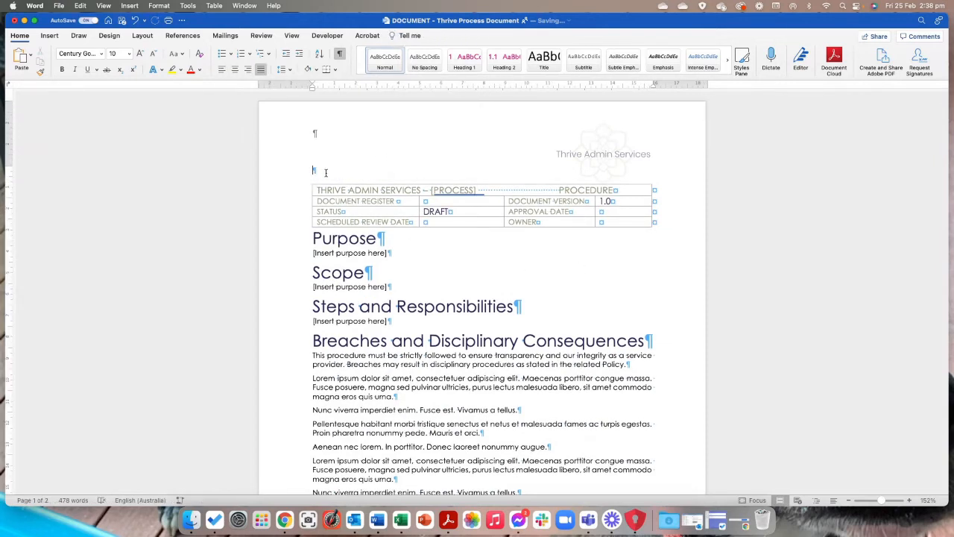
{"action": "key", "text": "shift+Return"}
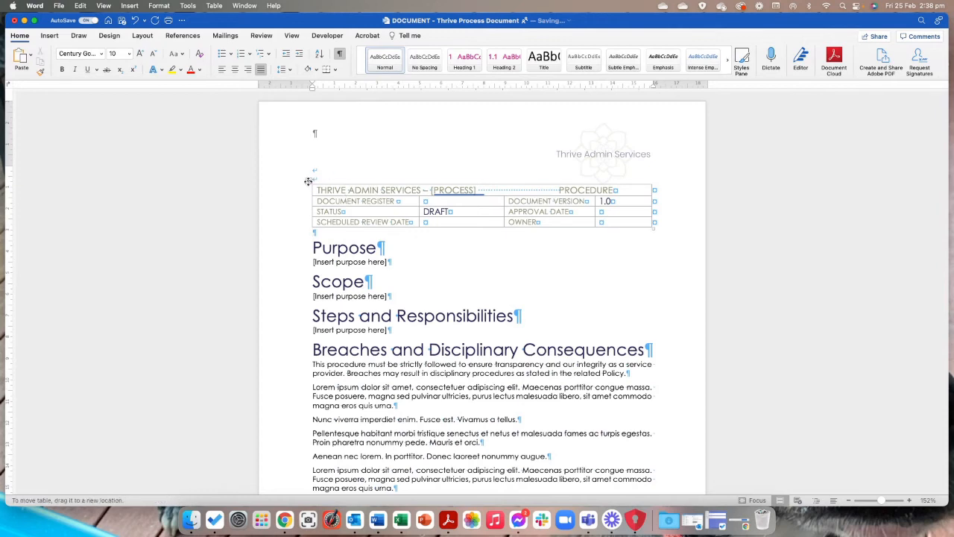
{"action": "left_click", "coordinate": [309, 183]}
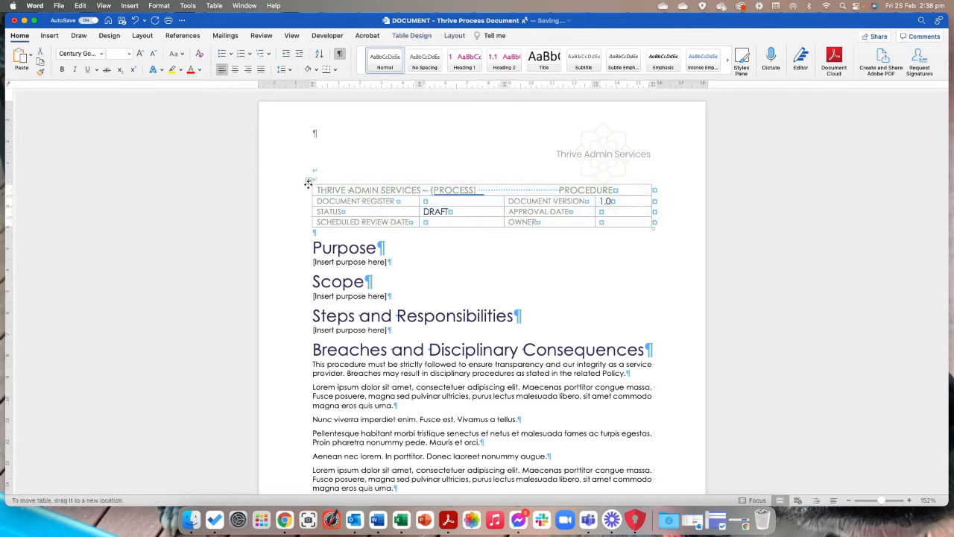
{"action": "left_click_drag", "start_coordinate": [308, 192], "coordinate": [309, 192]}
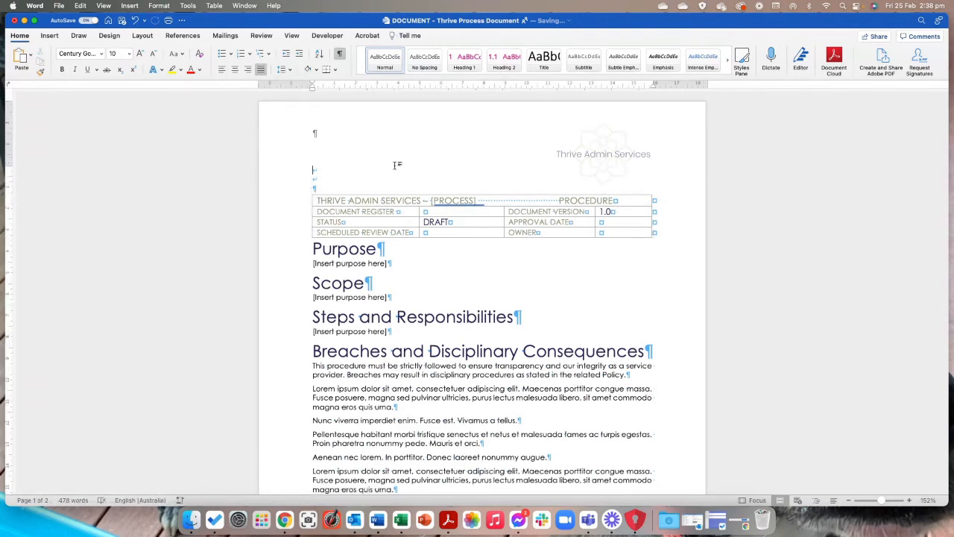
Step: Insert a line break between the details table and the Purpose heading, and set the blank line's font size to 10 pt
{"action": "scroll", "coordinate": [395, 165], "scroll_direction": "down", "scroll_amount": 3}
{"action": "scroll", "coordinate": [384, 201], "scroll_direction": "up", "scroll_amount": 1}
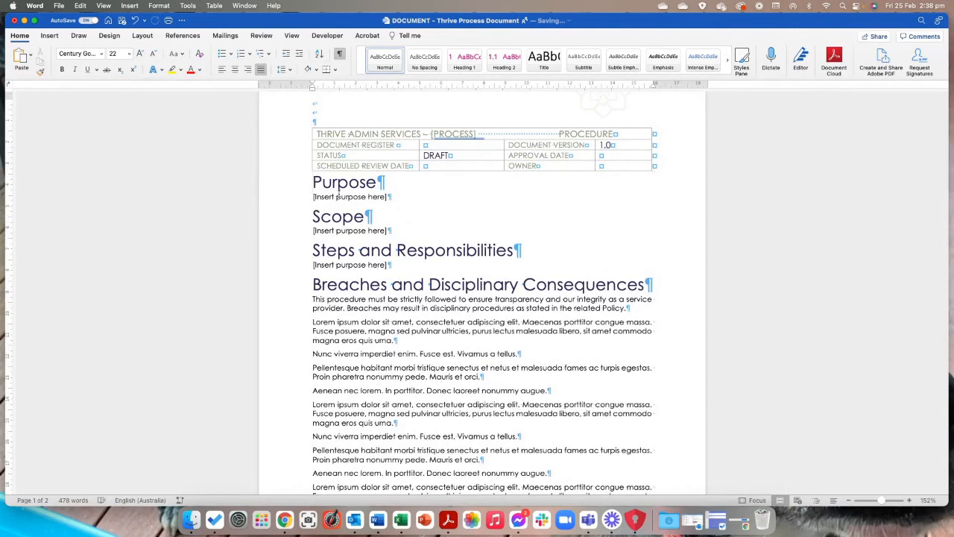
{"action": "key", "text": "shift+Return"}
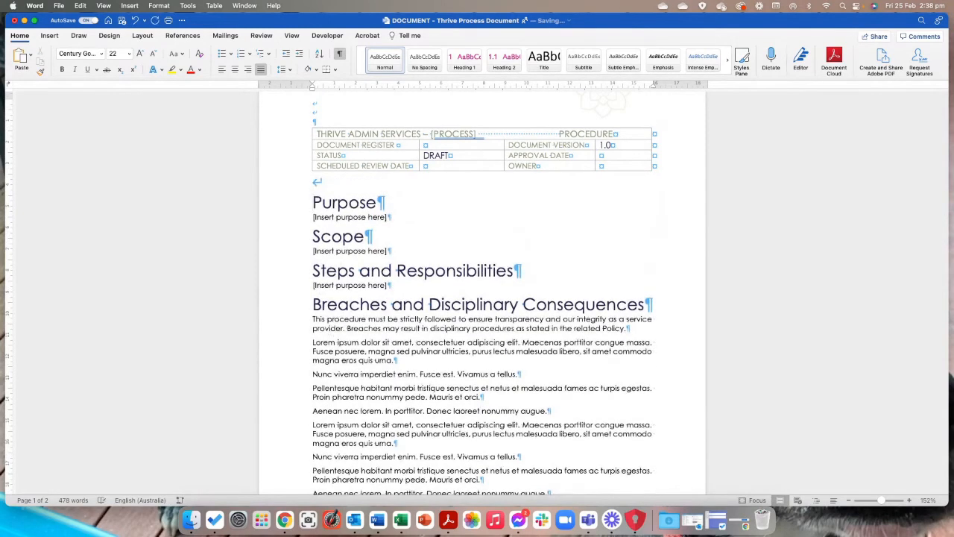
{"action": "left_click", "coordinate": [120, 58]}
{"action": "type", "text": "10"}
{"action": "key", "text": "Return"}
{"action": "left_click", "coordinate": [116, 55]}
{"action": "type", "text": "10"}
{"action": "key", "text": "Return"}
{"action": "scroll", "coordinate": [442, 210], "scroll_direction": "up", "scroll_amount": 2}
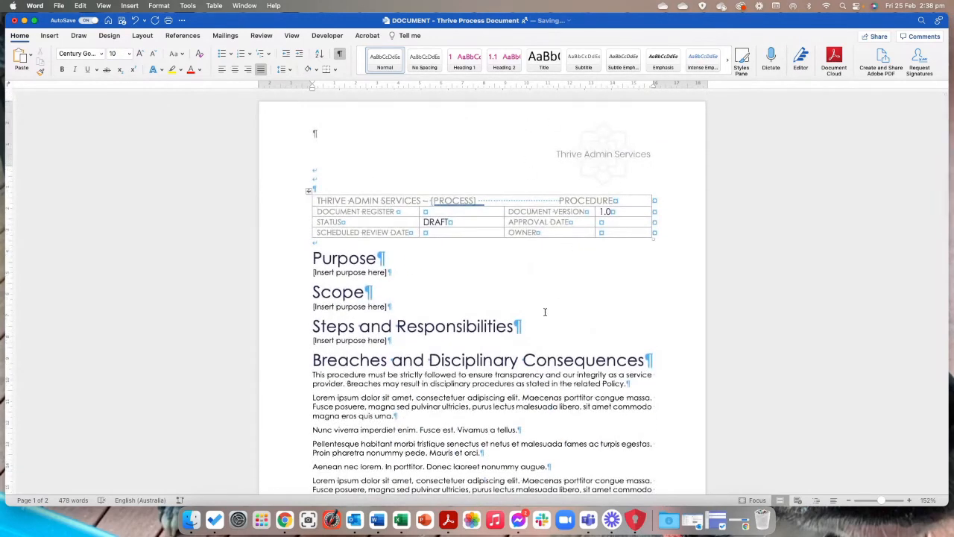
Step: Add more "Lorem ipsum" filler paragraphs above the Related documents table on page 2 to extend the document to page 3
{"action": "scroll", "coordinate": [535, 342], "scroll_direction": "down", "scroll_amount": 10}
{"action": "scroll", "coordinate": [535, 342], "scroll_direction": "down", "scroll_amount": 10}
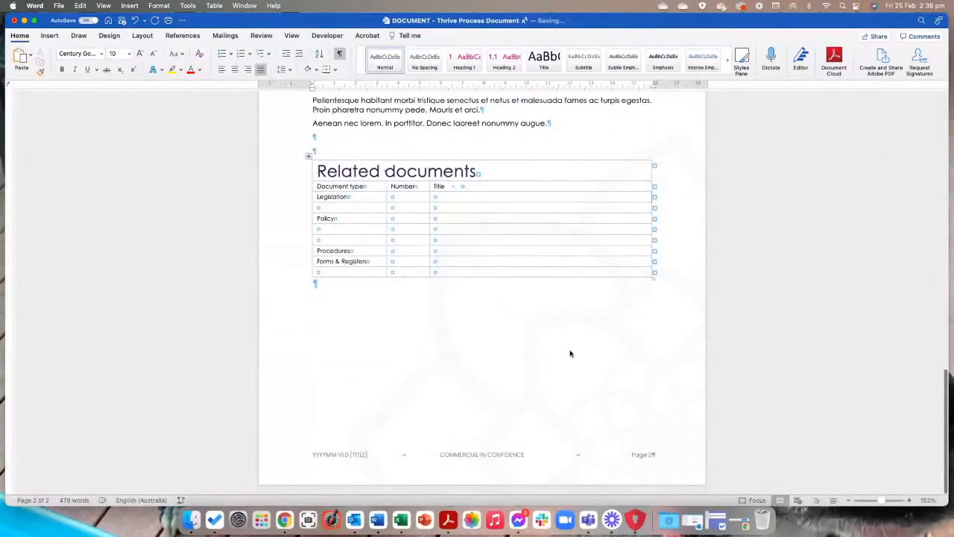
{"action": "scroll", "coordinate": [321, 138], "scroll_direction": "up", "scroll_amount": 5}
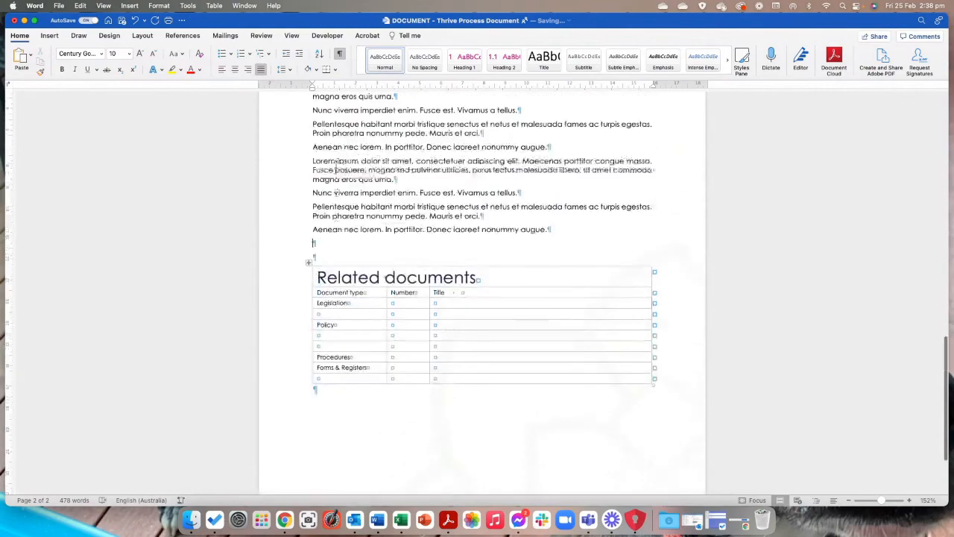
{"action": "scroll", "coordinate": [314, 127], "scroll_direction": "up", "scroll_amount": 1}
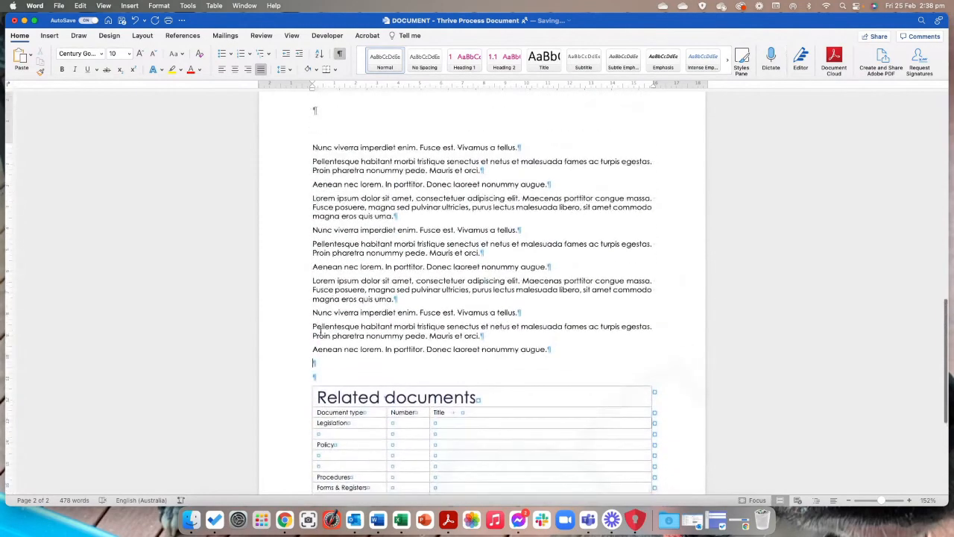
{"action": "type", "text": "Lorem ipsum dolor sit amet, consectetuer adipiscing elit. Maecenas porttitor congue massa. Fusce posuere, magna sed pulvinar ultricies, purus lectus malesuada libero, sit amet commodo magna eros quis urna. Nunc viverra imperdiet enim. Fusce est. Vivamus a tellus. Pellentesque habitant morbi tristique senectus et netus et malesuada fames ac turpis egestas. Proin pharetra nonummy pede. Mauris et orci. Aenean nec lorem. In porttitor. Donec laoreet nonummy augue."}
{"action": "scroll", "coordinate": [324, 348], "scroll_direction": "down", "scroll_amount": 4}
{"action": "type", "text": "Lorem ipsum dolor sit amet, consectetuer adipiscing elit. Maecenas porttitor congue massa. Fusce posuere, magna sed pulvinar ultricies, purus lectus malesuada libero, sit amet commodo magna eros quis urna. Nunc viverra imperdiet enim. Fusce est. Vivamus a tellus. Pellentesque habitant morbi tristique senectus et netus et malesuada fames ac turpis egestas. Proin pharetra nonummy pede. Mauris et orci. Aenean nec lorem. In porttitor. Donec laoreet nonummy augue."}
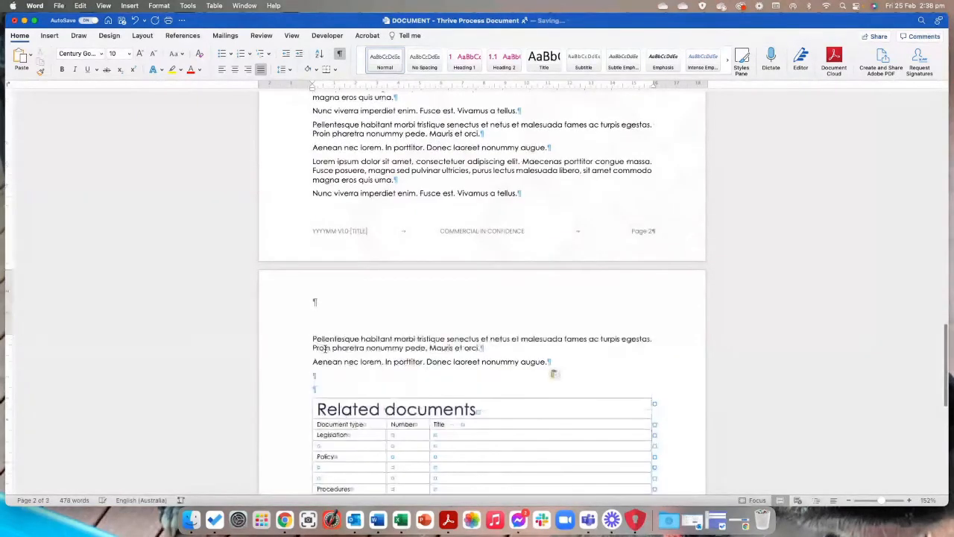
Step: Check the faded background graphic and footer on page 3, and review the preceding pages
{"action": "scroll", "coordinate": [750, 352], "scroll_direction": "down", "scroll_amount": 10}
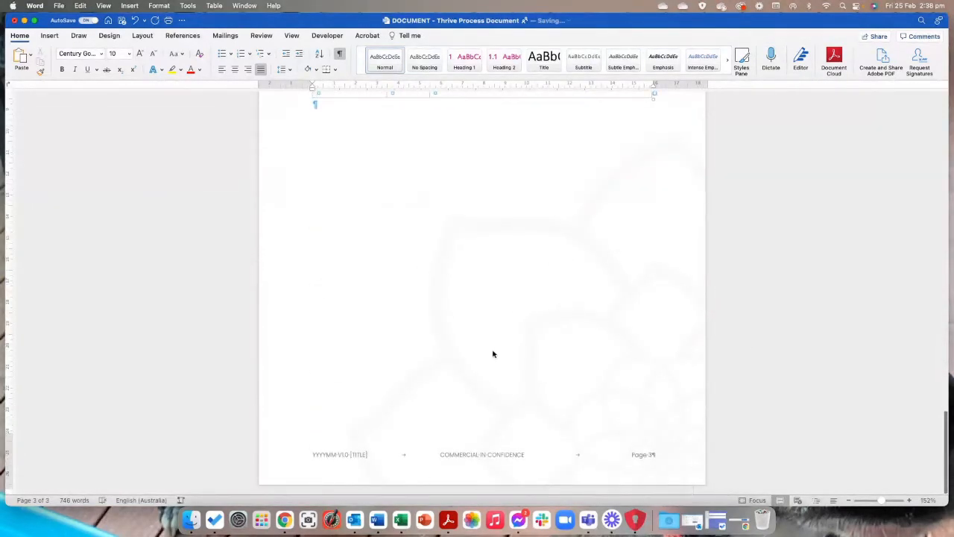
{"action": "scroll", "coordinate": [485, 403], "scroll_direction": "up", "scroll_amount": 15}
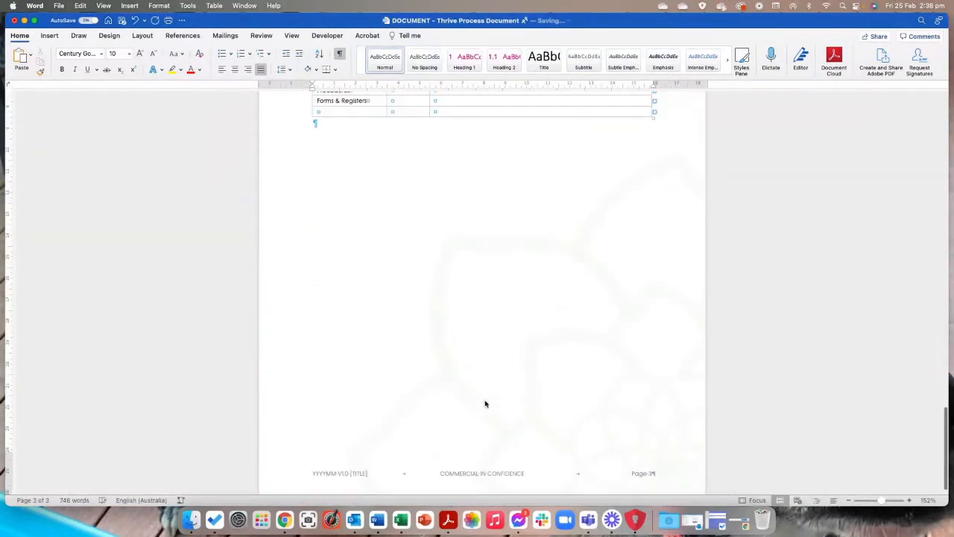
{"action": "scroll", "coordinate": [485, 403], "scroll_direction": "up", "scroll_amount": 20}
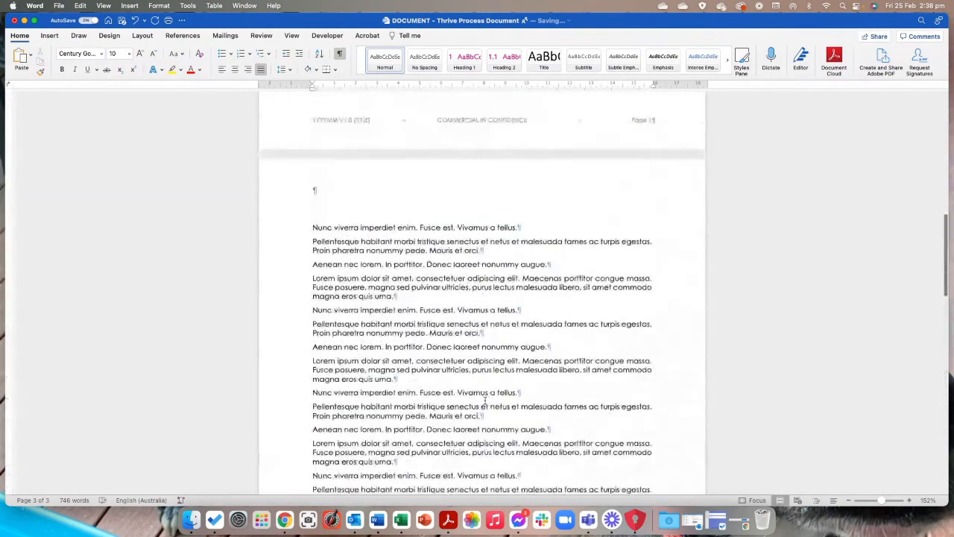